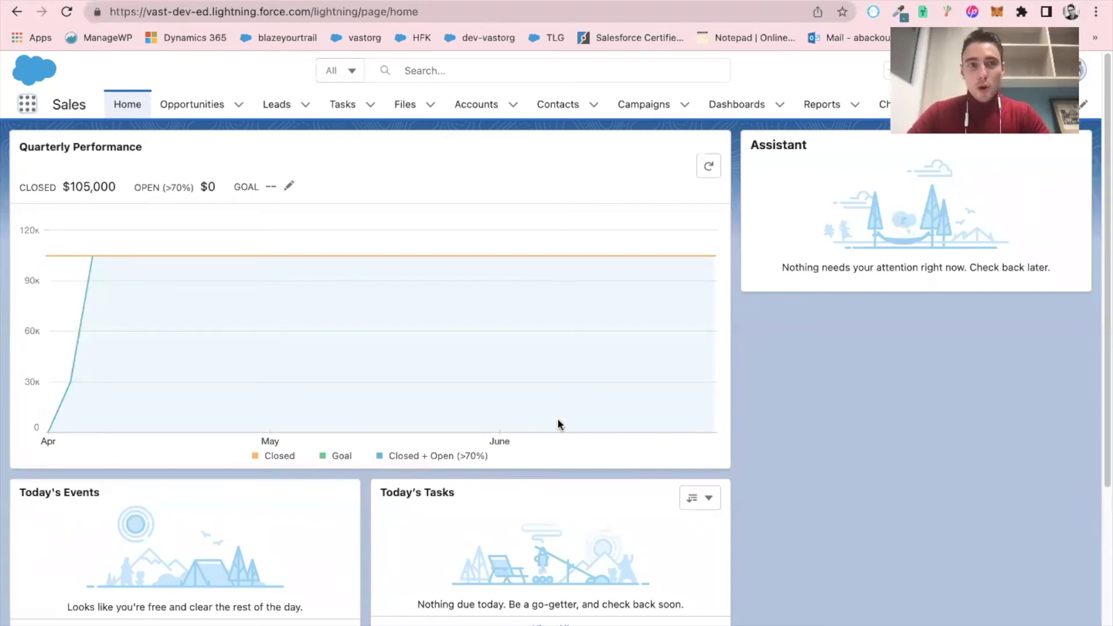
Open the Recently Viewed list on the Leads tab.
left_click(276, 105)
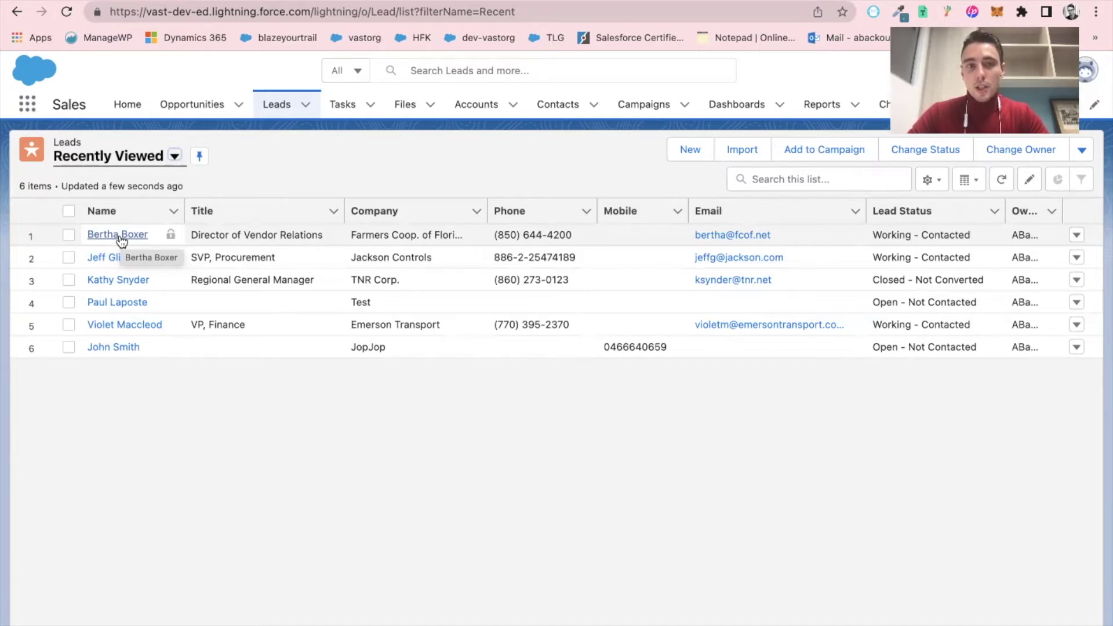
Open the first lead record, then go to Setup's Object Manager.
left_click(121, 240)
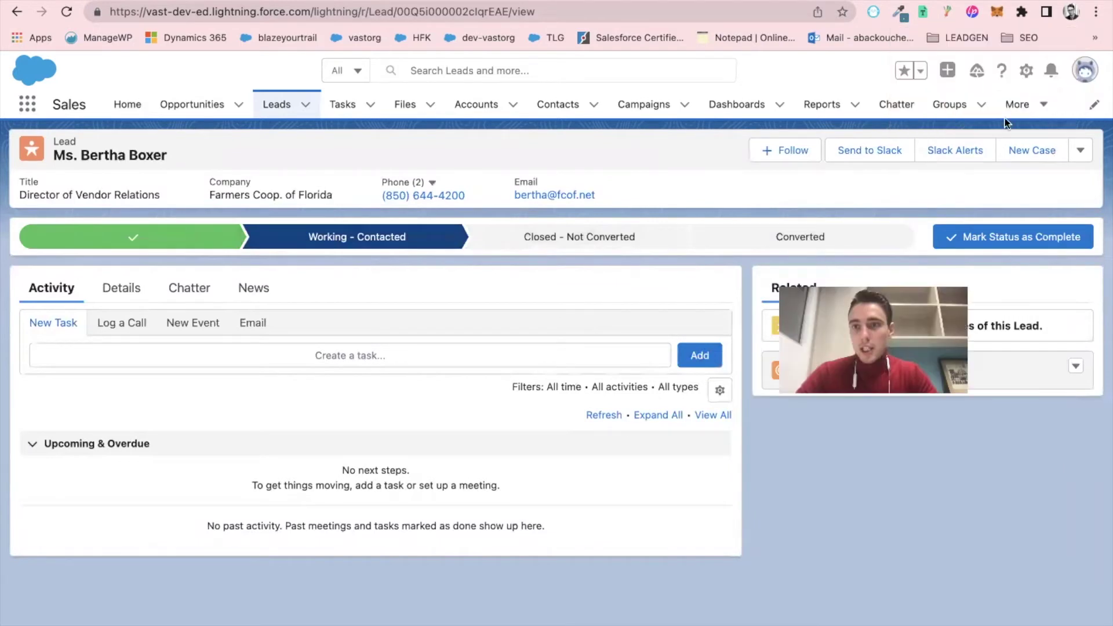
left_click(1026, 70)
left_click(963, 122)
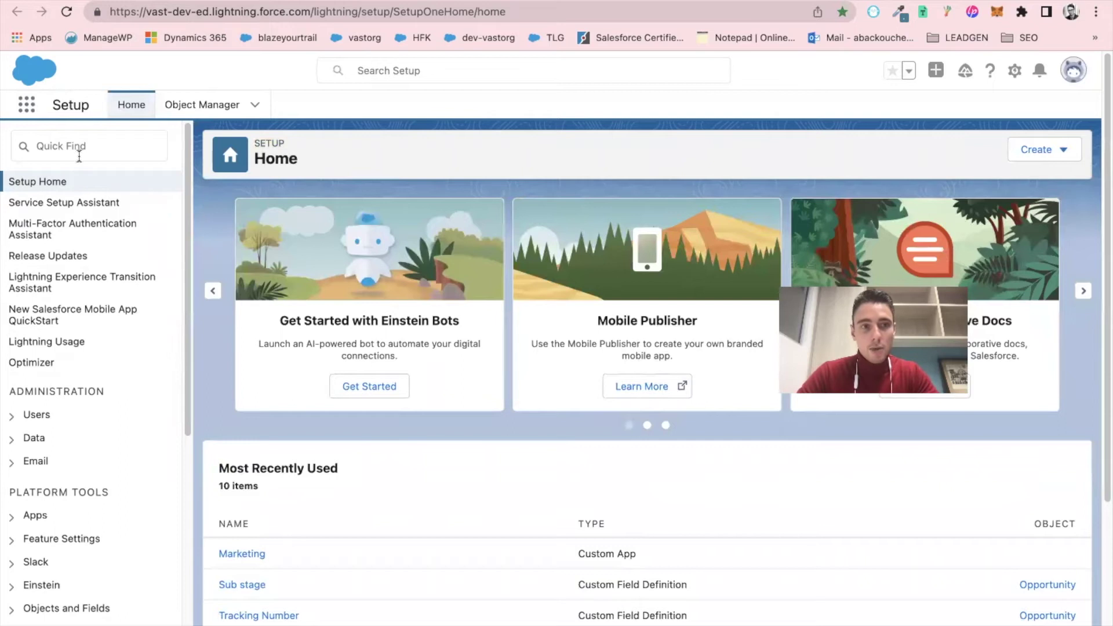
left_click(79, 154)
left_click(200, 105)
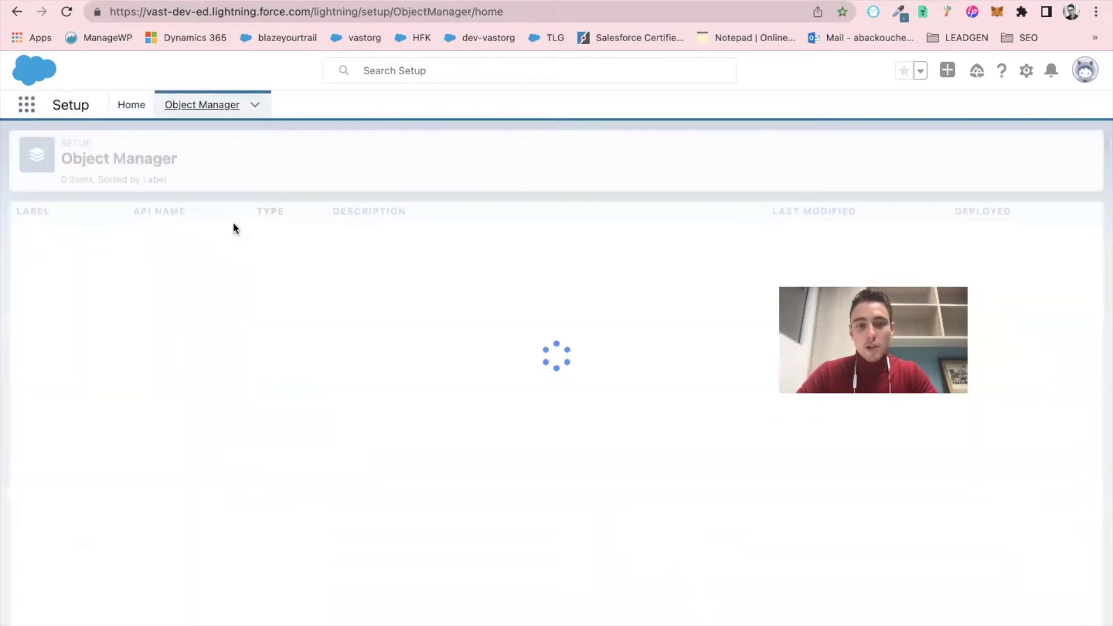
Search for 'lead', open the Lead object and show its Fields & Relationships.
left_click(796, 149)
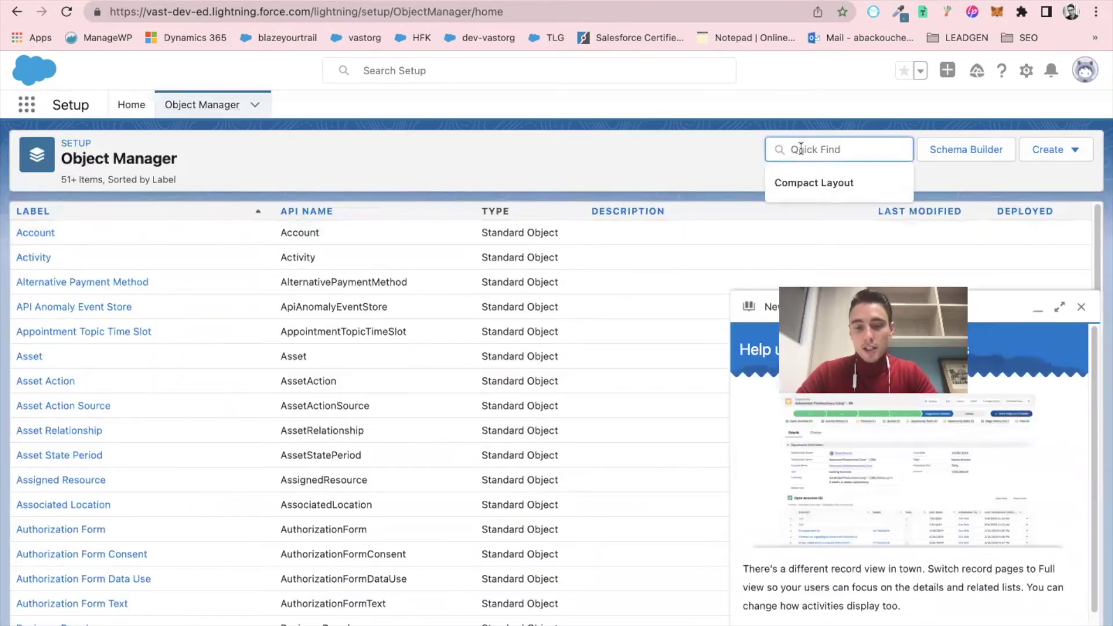
type("lead")
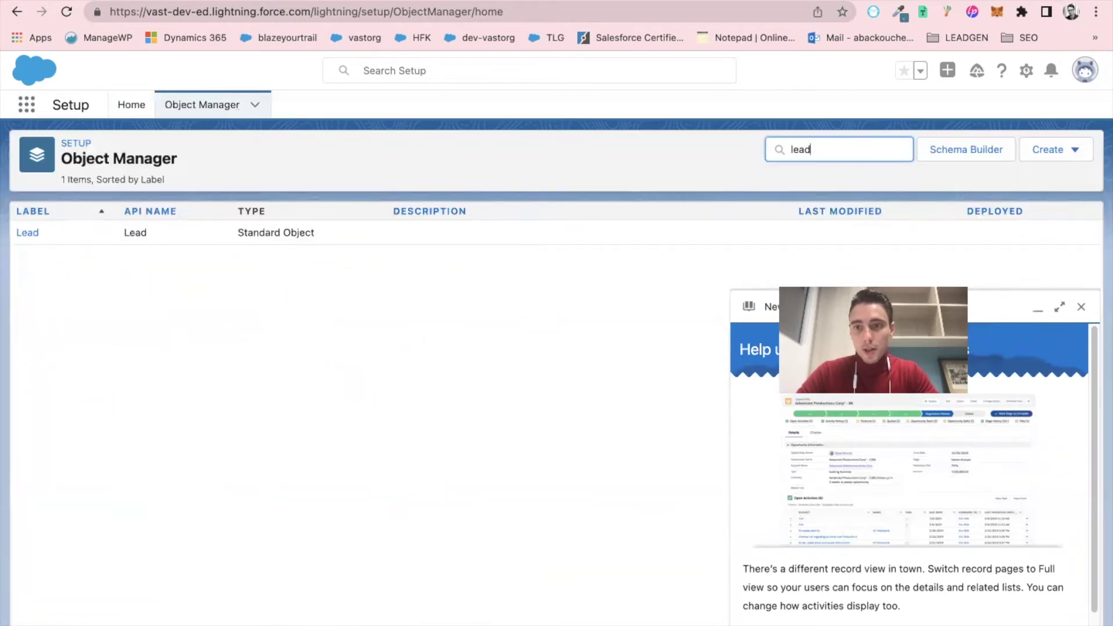
left_click(1082, 305)
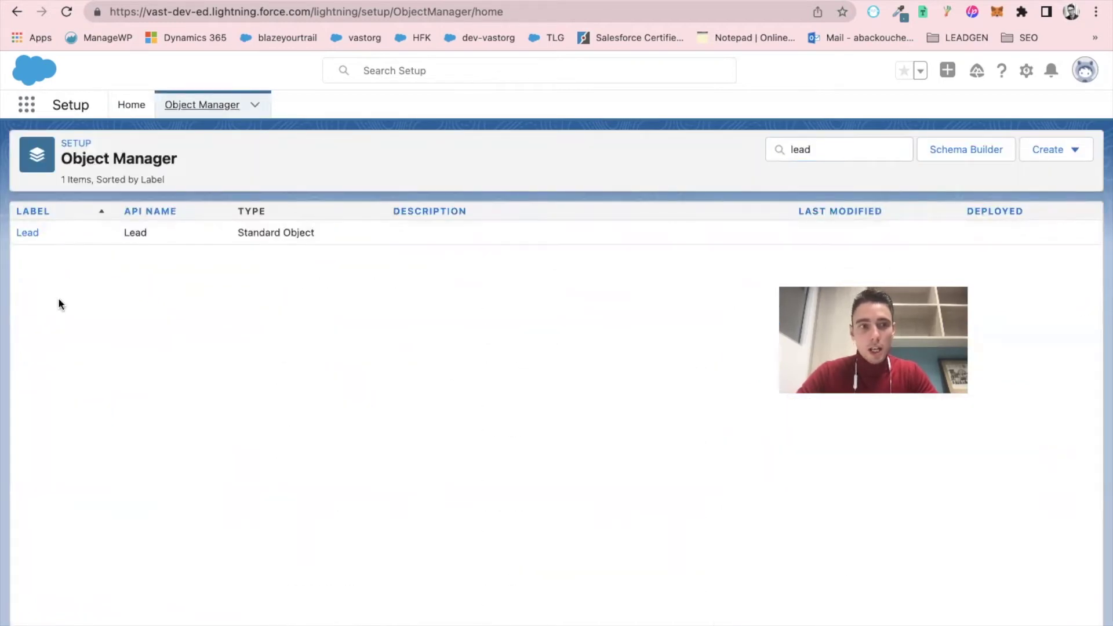
left_click(26, 233)
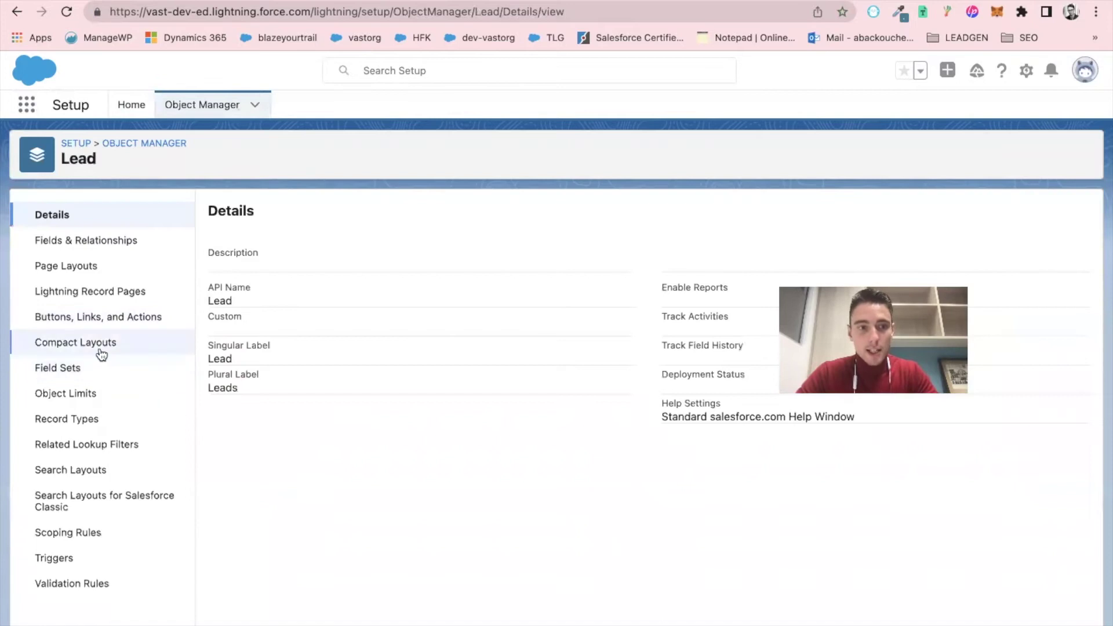
left_click(108, 249)
scroll(313, 482, "down", 10)
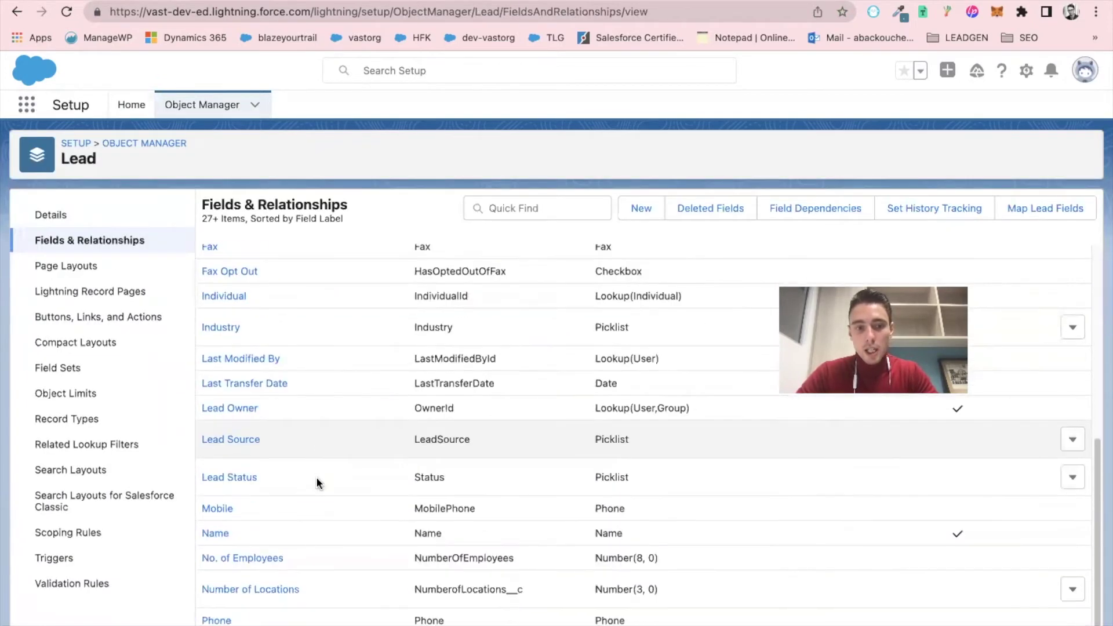
scroll(306, 500, "down", 2)
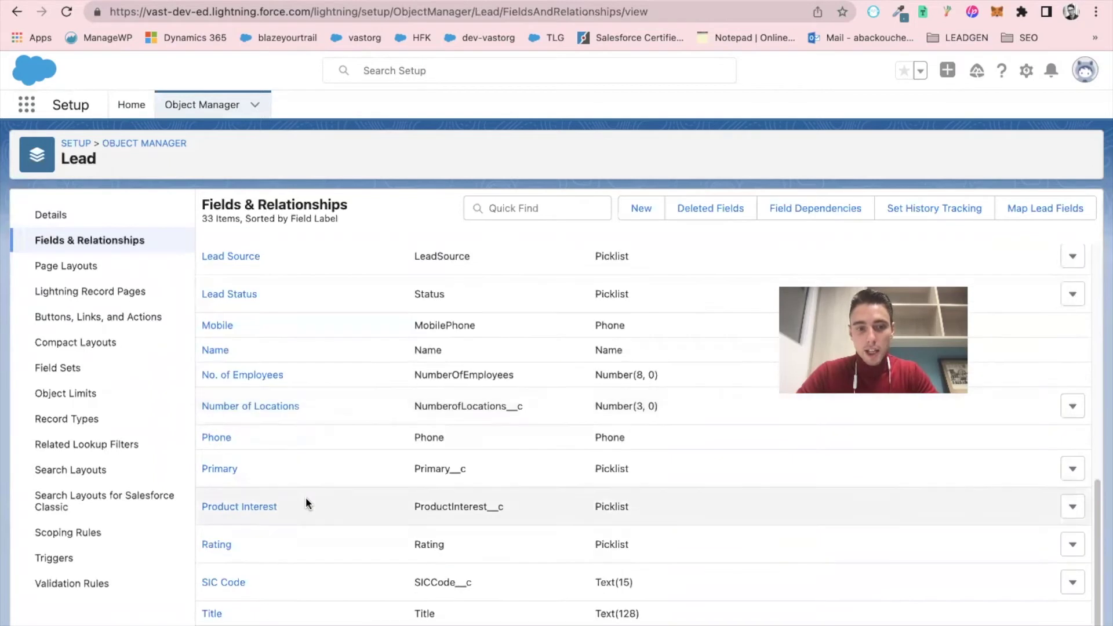
scroll(267, 422, "up", 2)
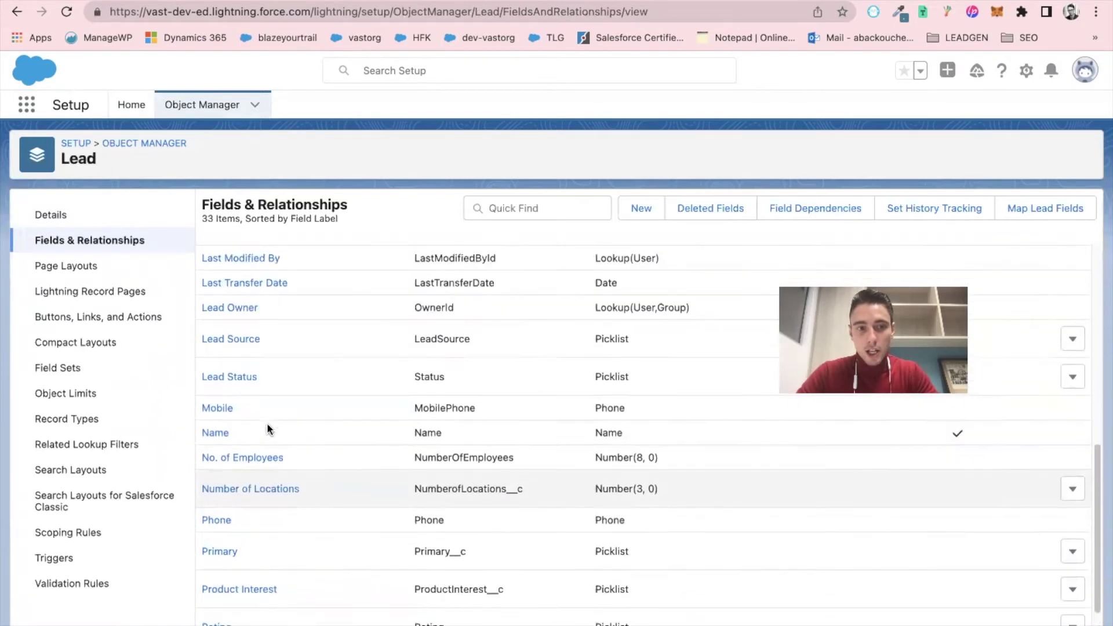
Add Qualified as a new Lead Status picklist value.
left_click(243, 378)
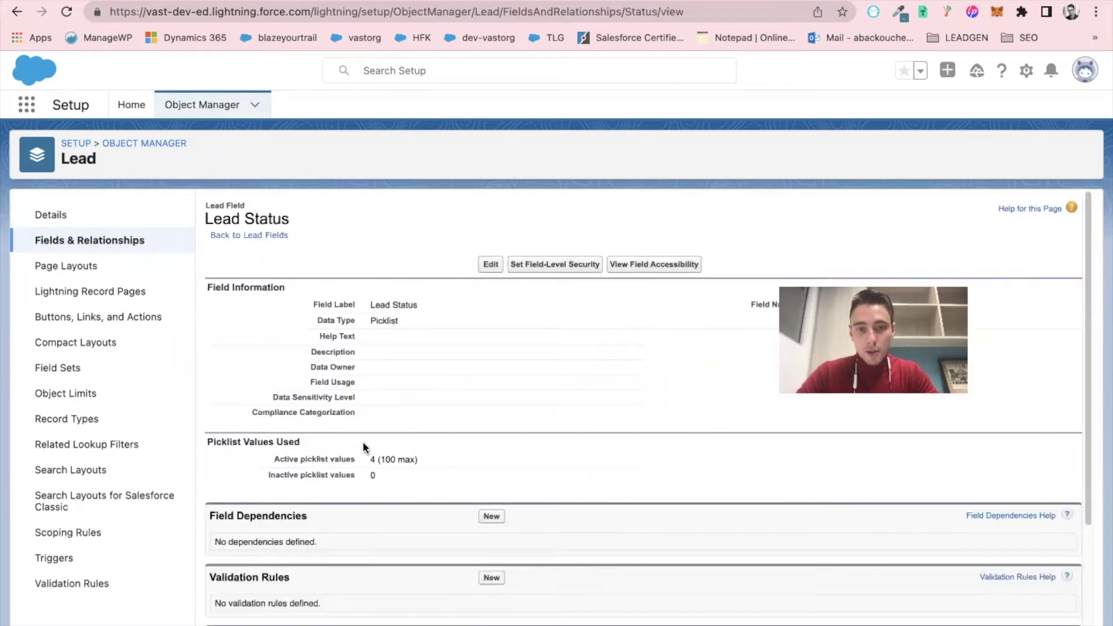
scroll(363, 443, "down", 2)
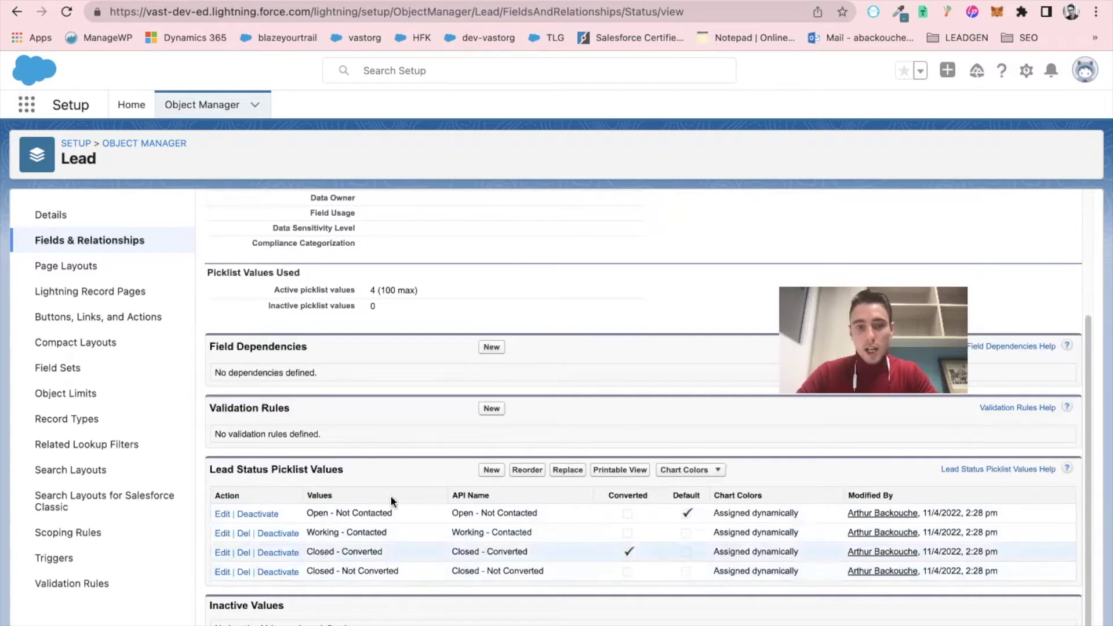
left_click(491, 470)
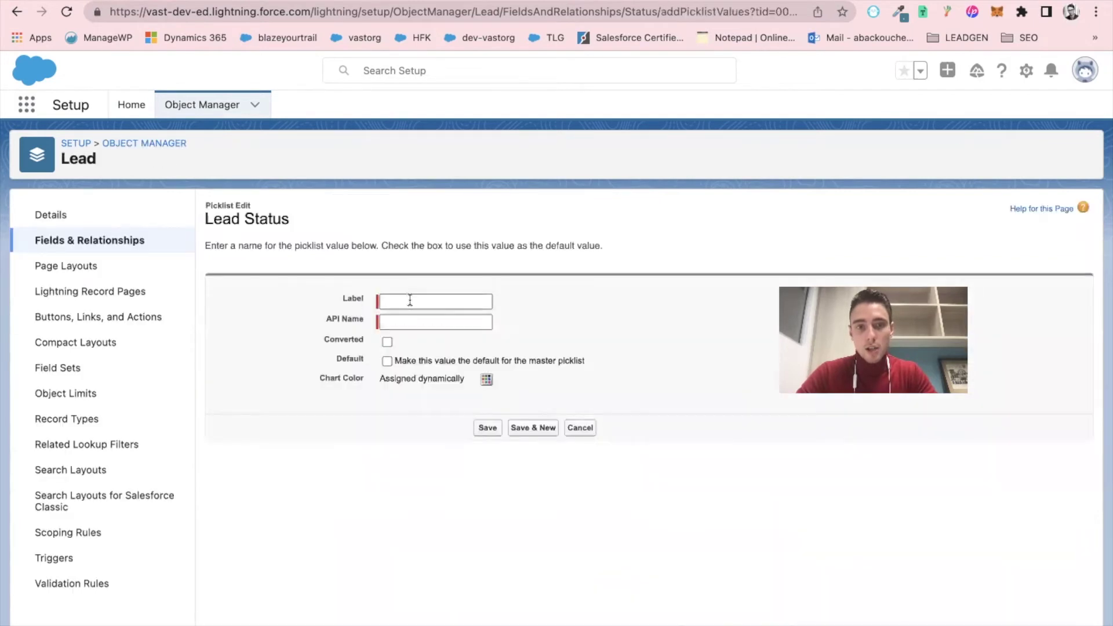
left_click(411, 300)
type("Q")
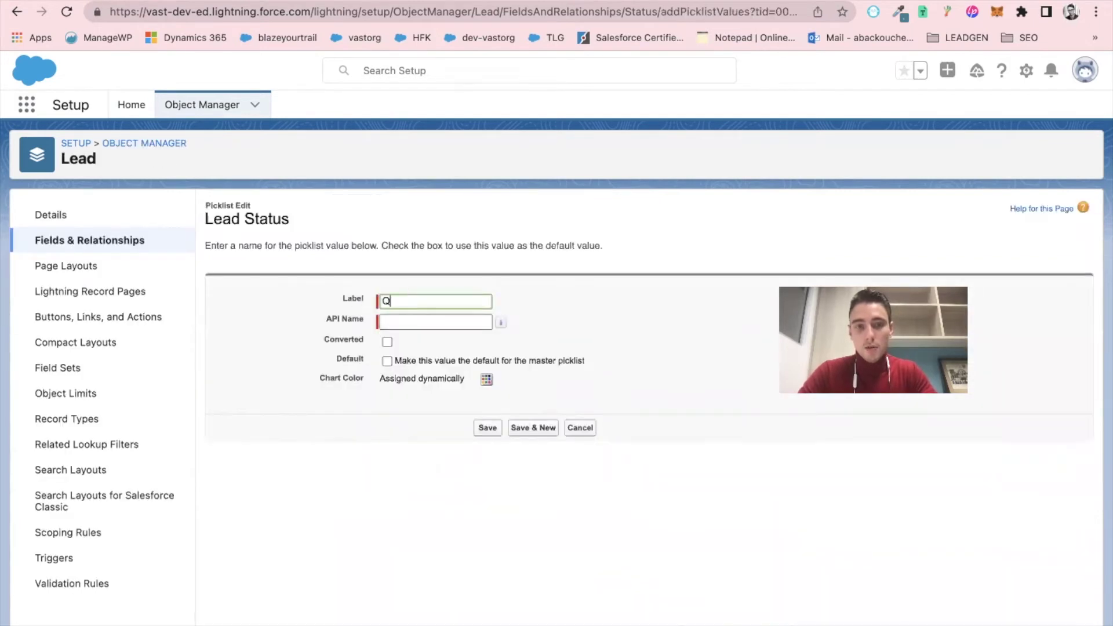
type("ualified")
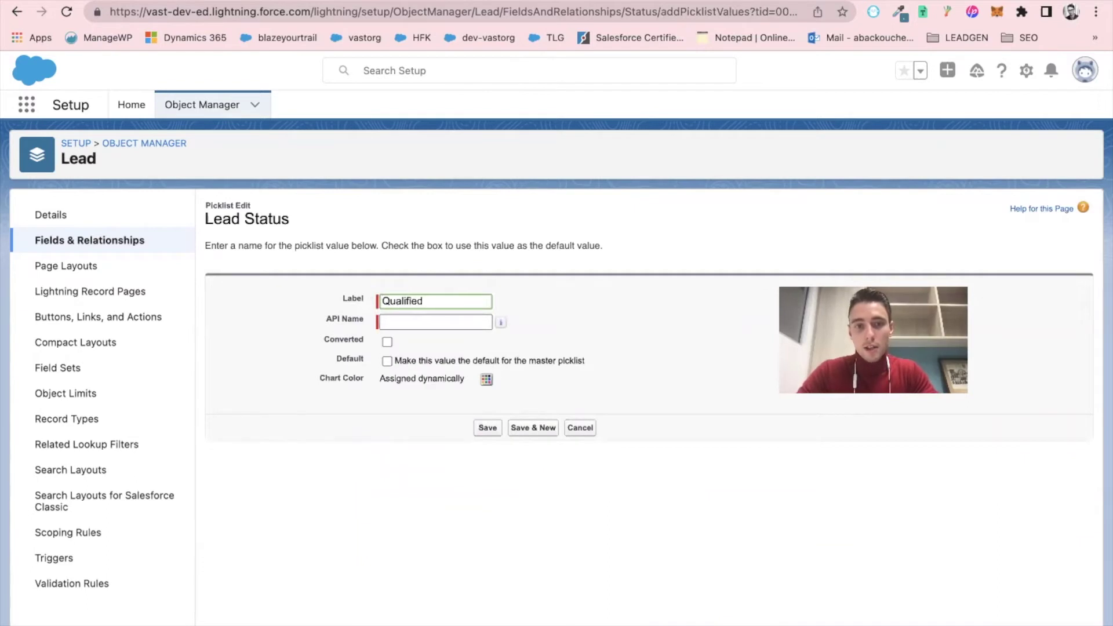
left_click(316, 314)
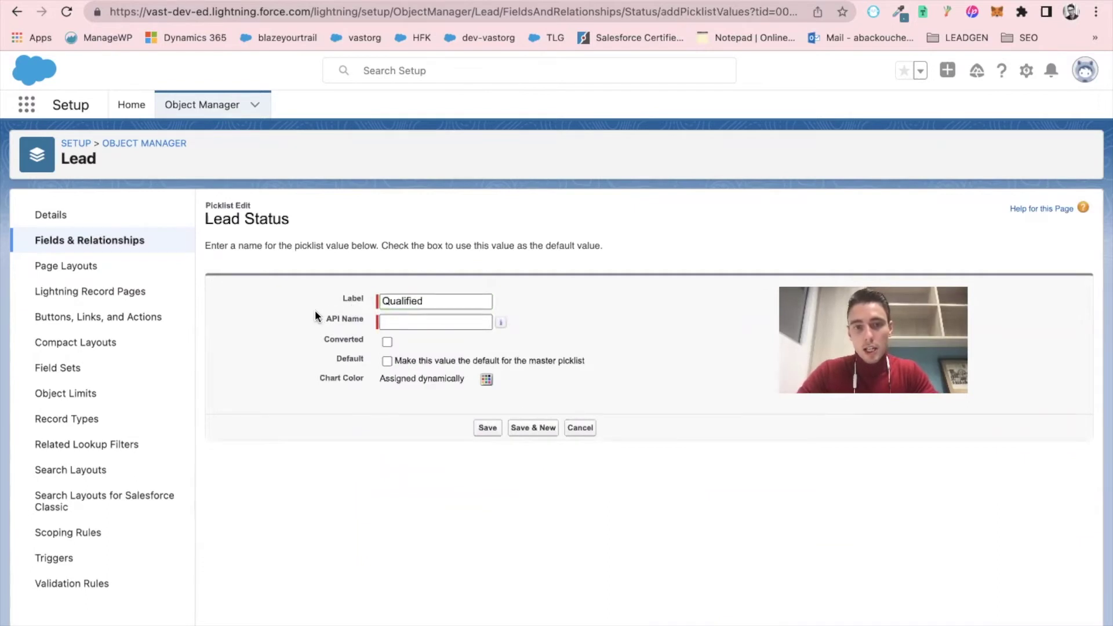
double_click(403, 303)
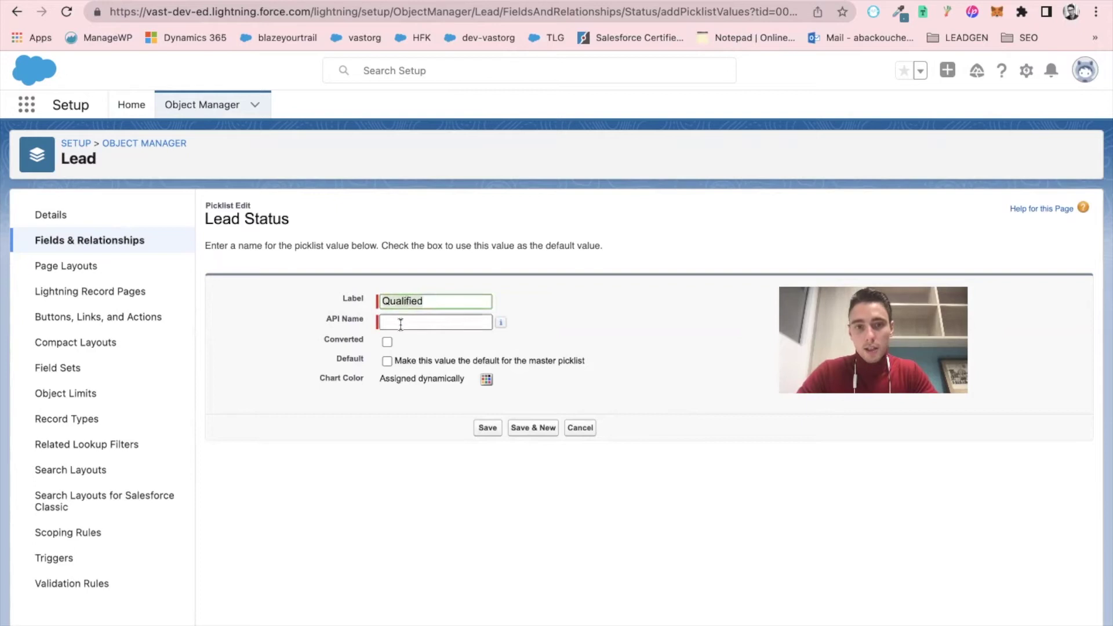
left_click(401, 324)
left_click(323, 333)
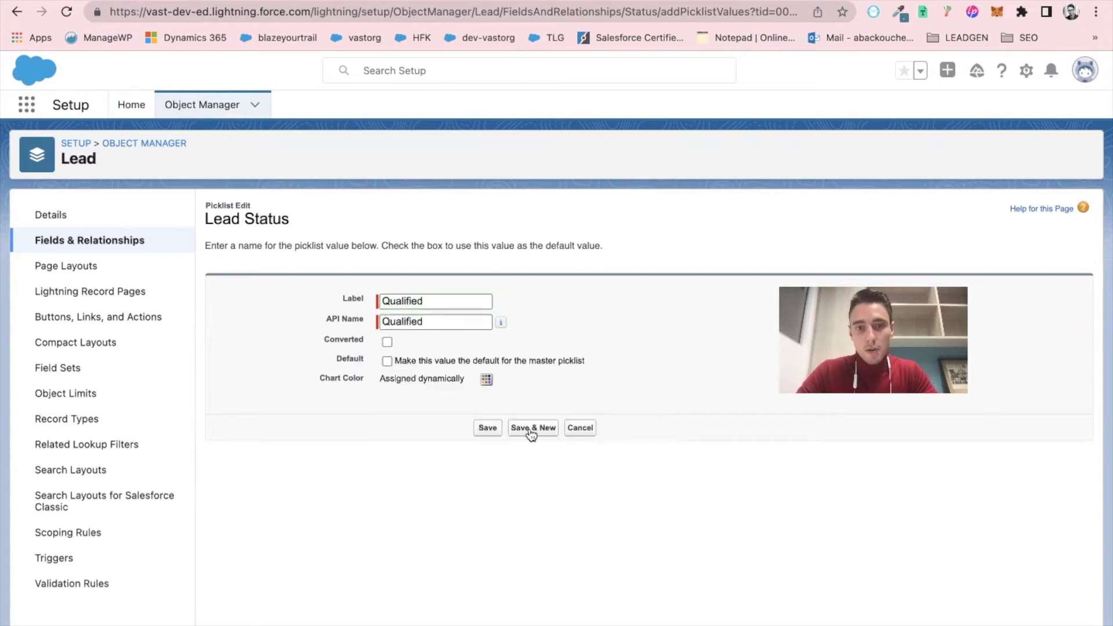
left_click(530, 429)
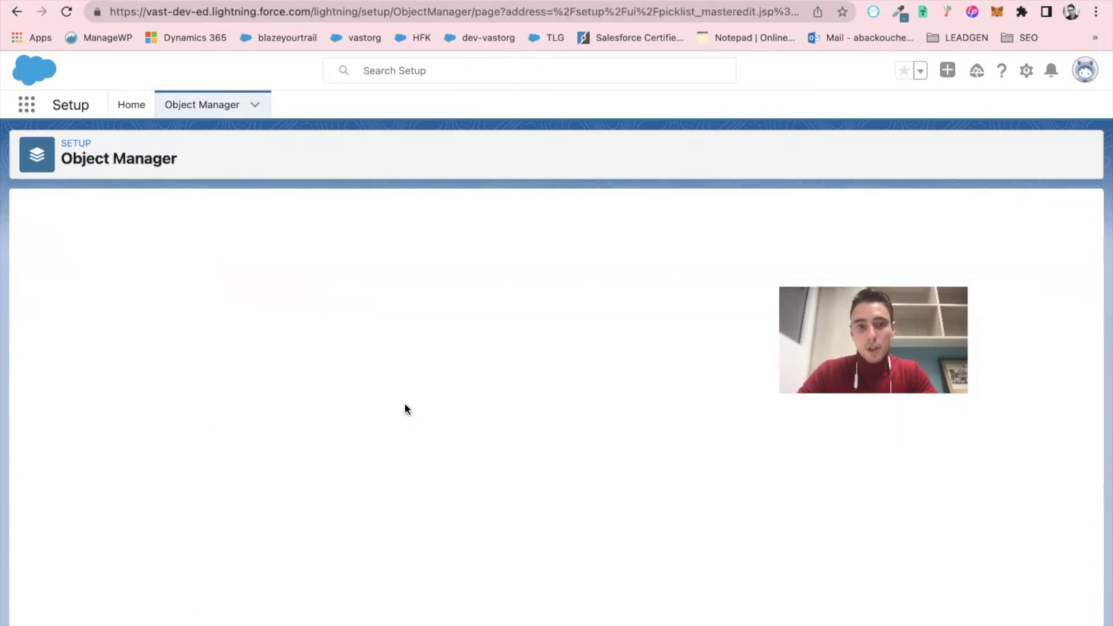
Add Disqualified as another Lead Status value and save it.
type("Disp")
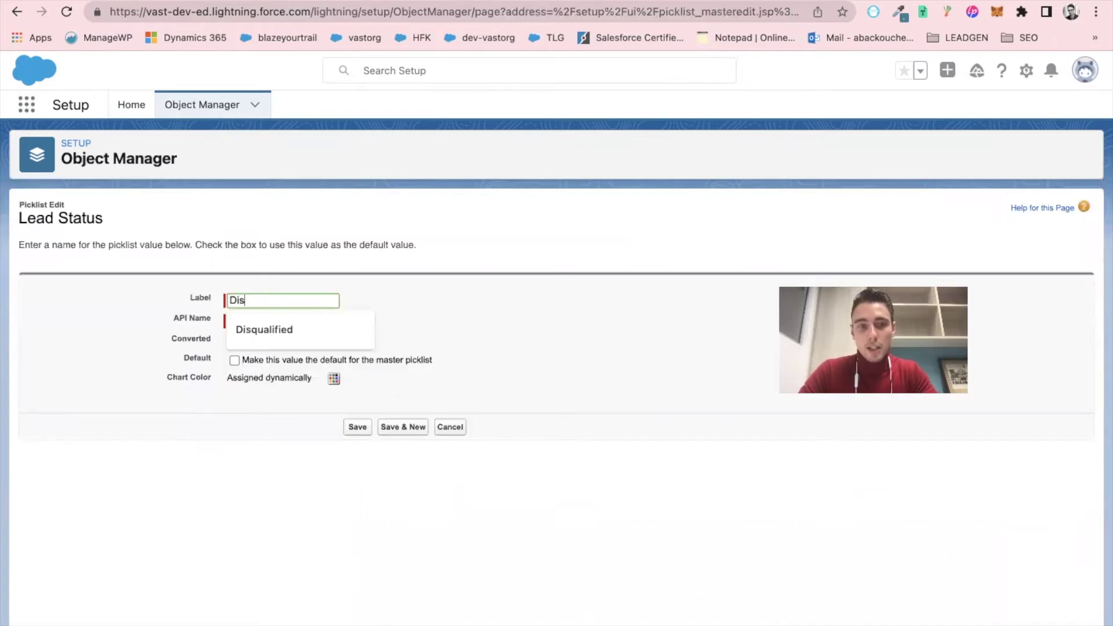
left_click(273, 323)
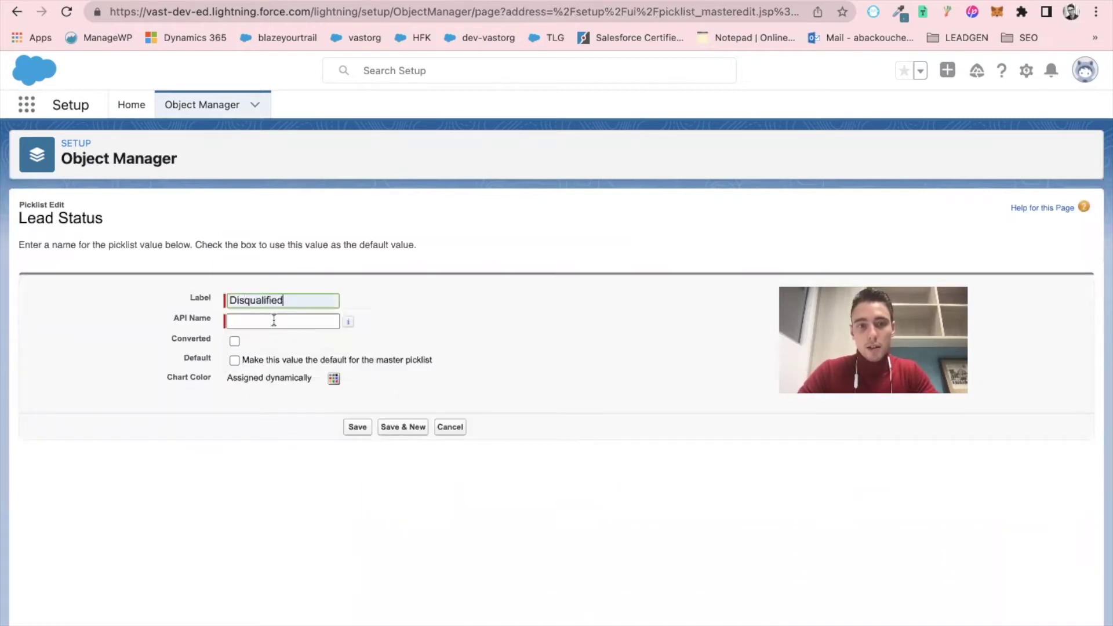
left_click(259, 321)
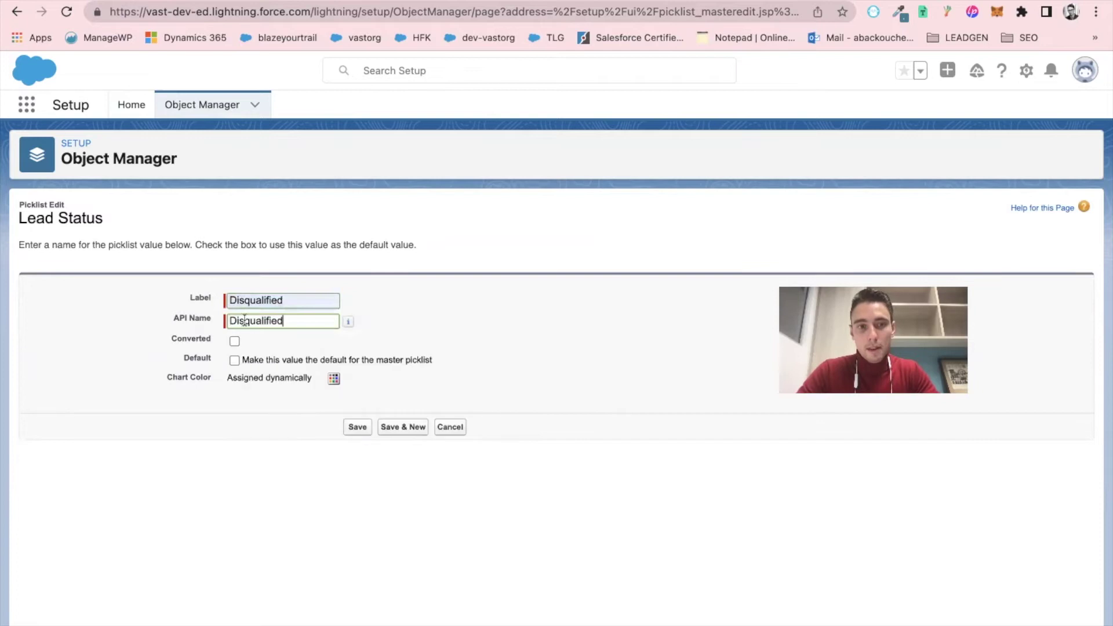
left_click(357, 426)
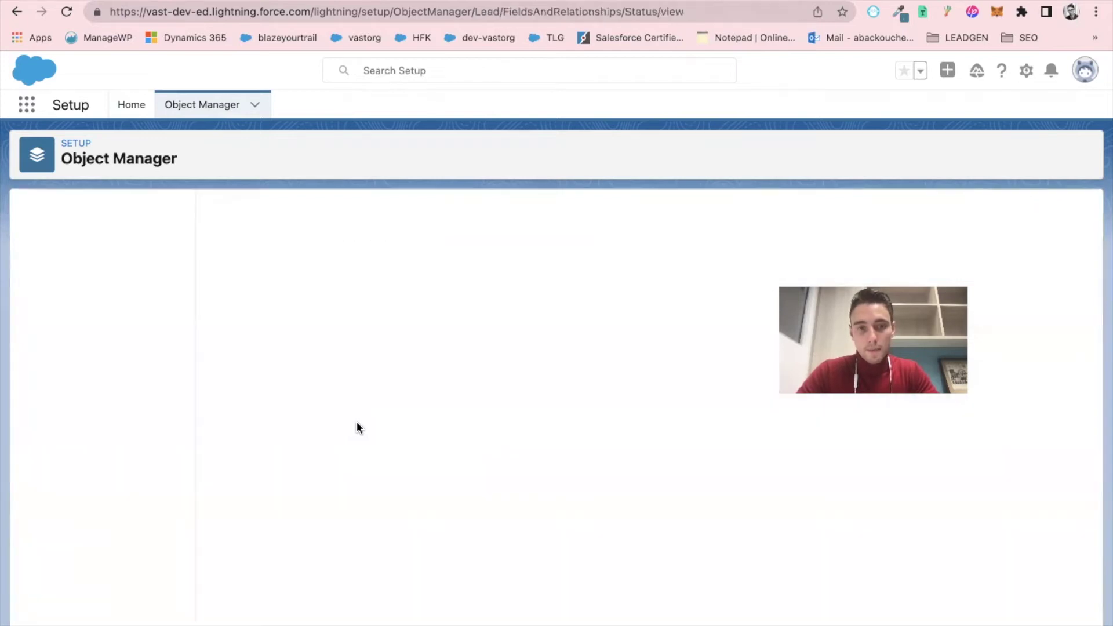
Deactivate the Closed - Not Converted status.
scroll(388, 480, "down", 3)
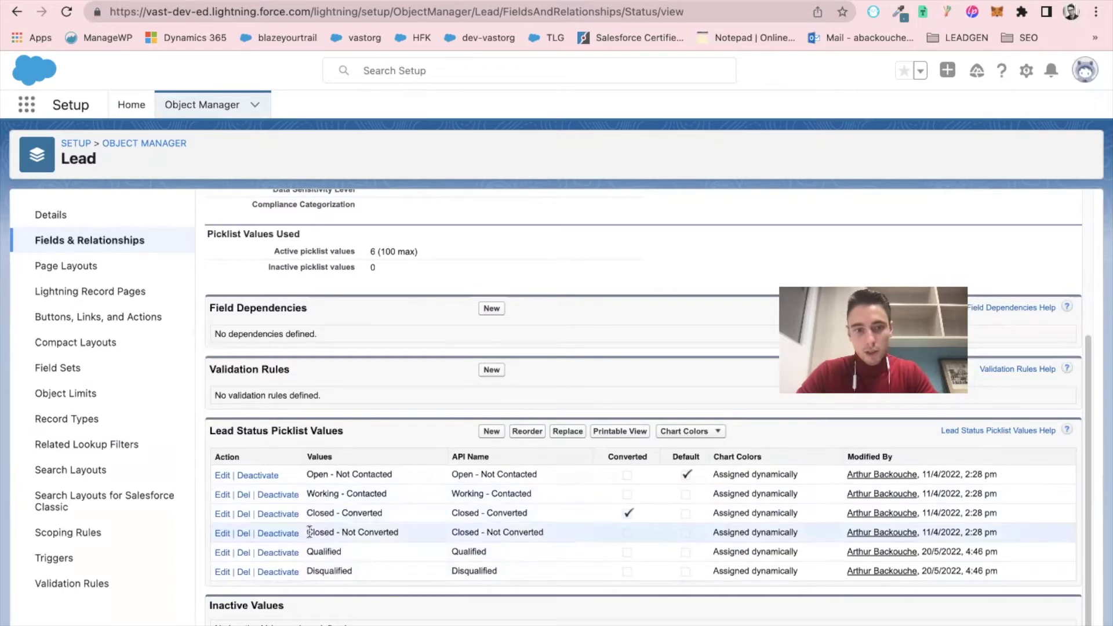
left_click(270, 534)
left_click(686, 100)
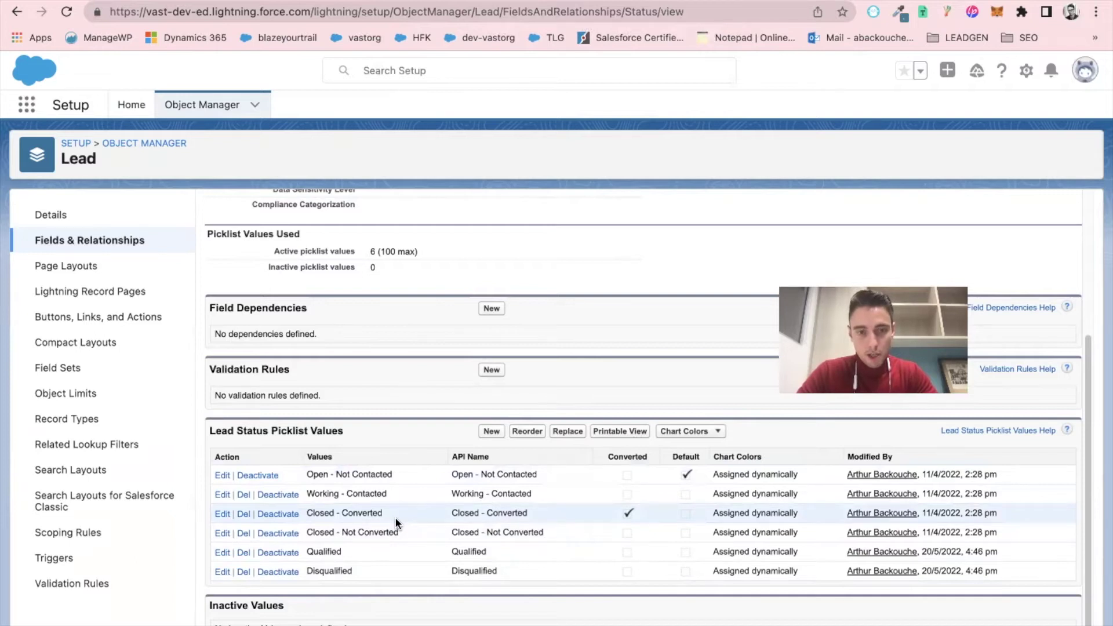
Move Closed - Converted down two places, below Qualified and Disqualified, and save.
left_click(518, 432)
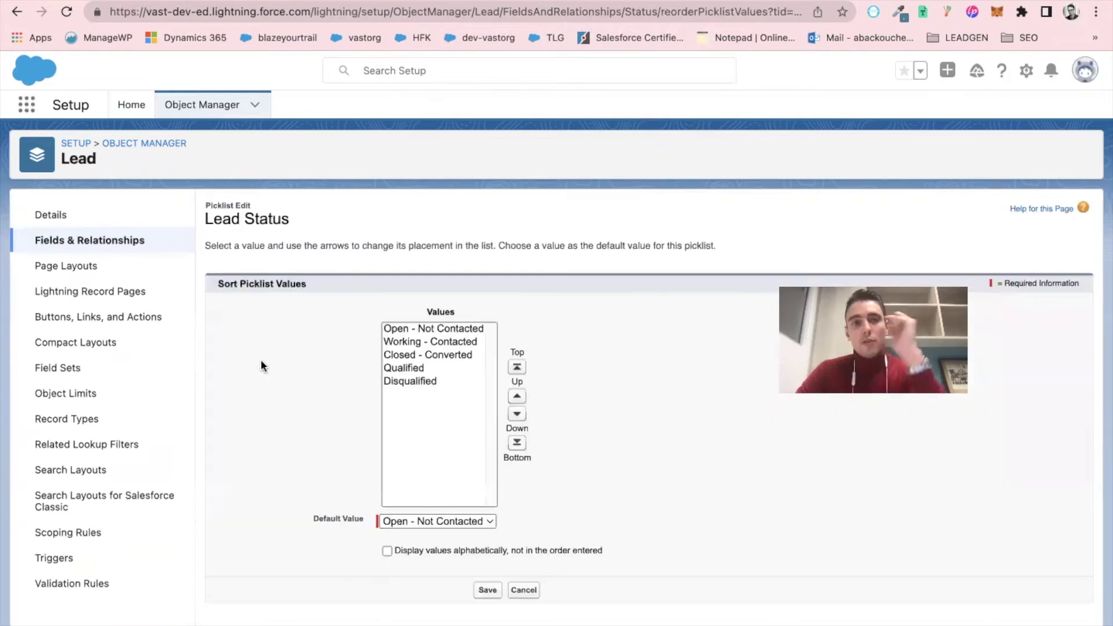
left_click(384, 355)
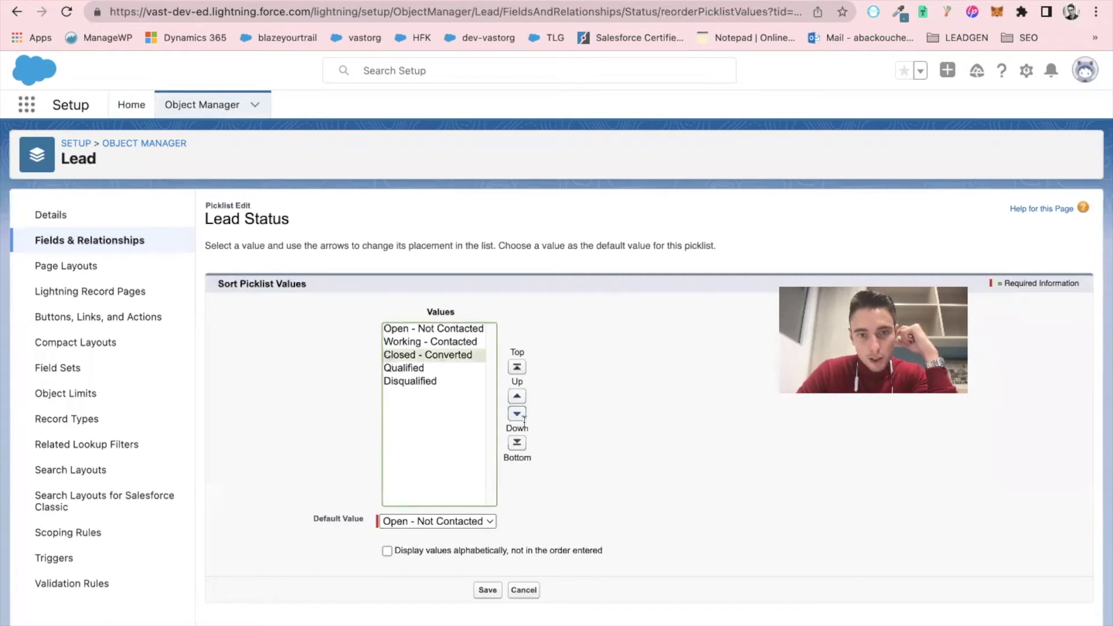
left_click(519, 416)
left_click(519, 416)
left_click(425, 355)
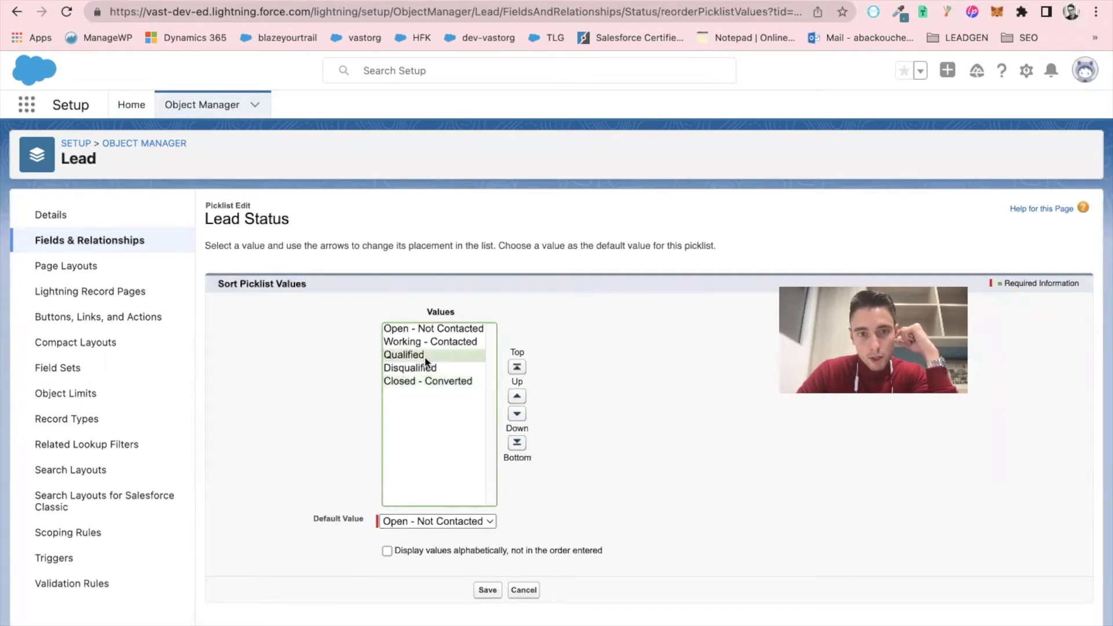
left_click(425, 367)
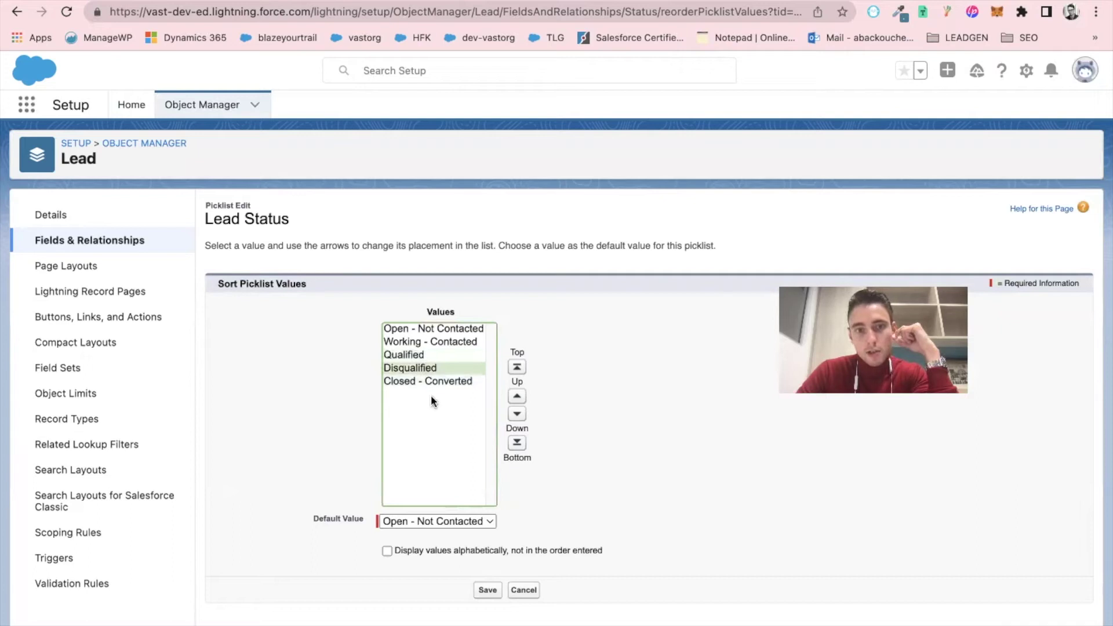
left_click(488, 591)
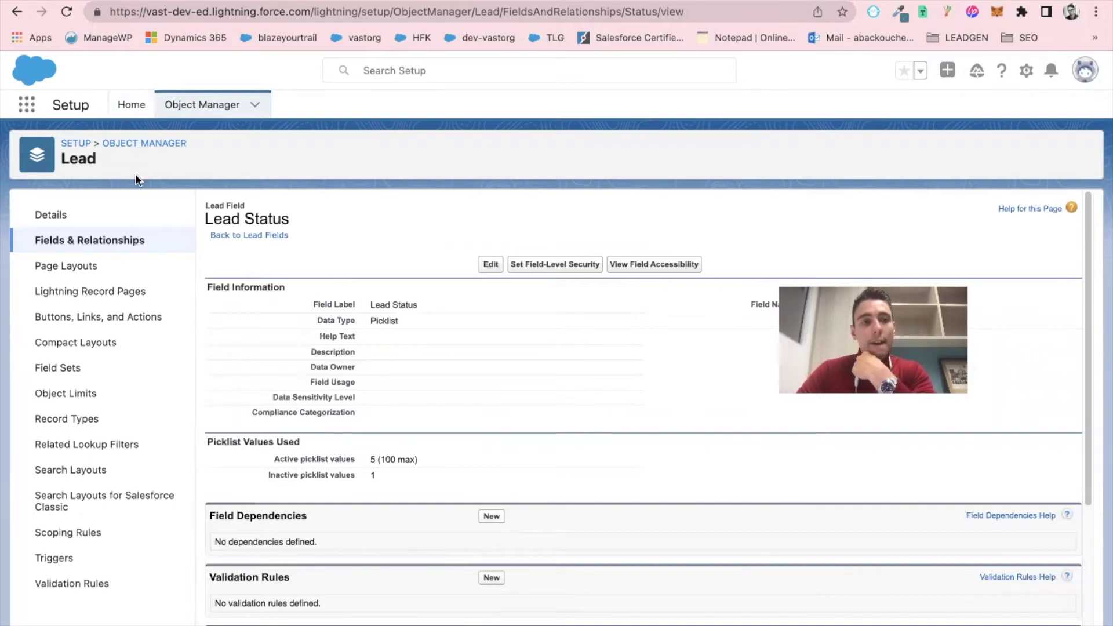
Mark the sample lead's status Qualified, then Disqualified, on its refreshed record.
key("ctrl+shift+Tab")
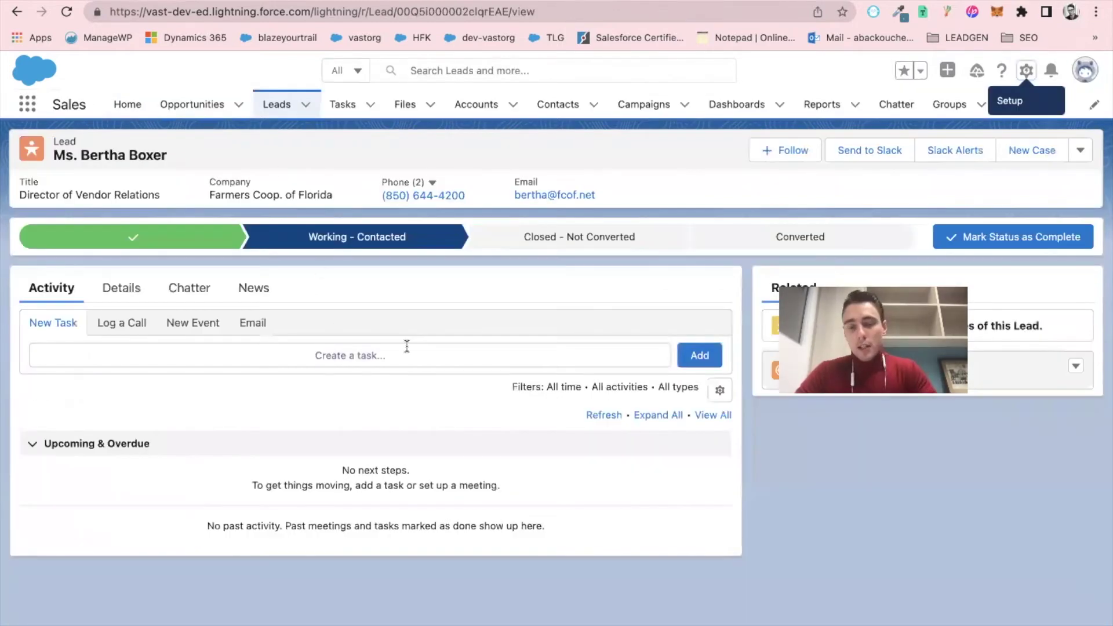
key("super+r")
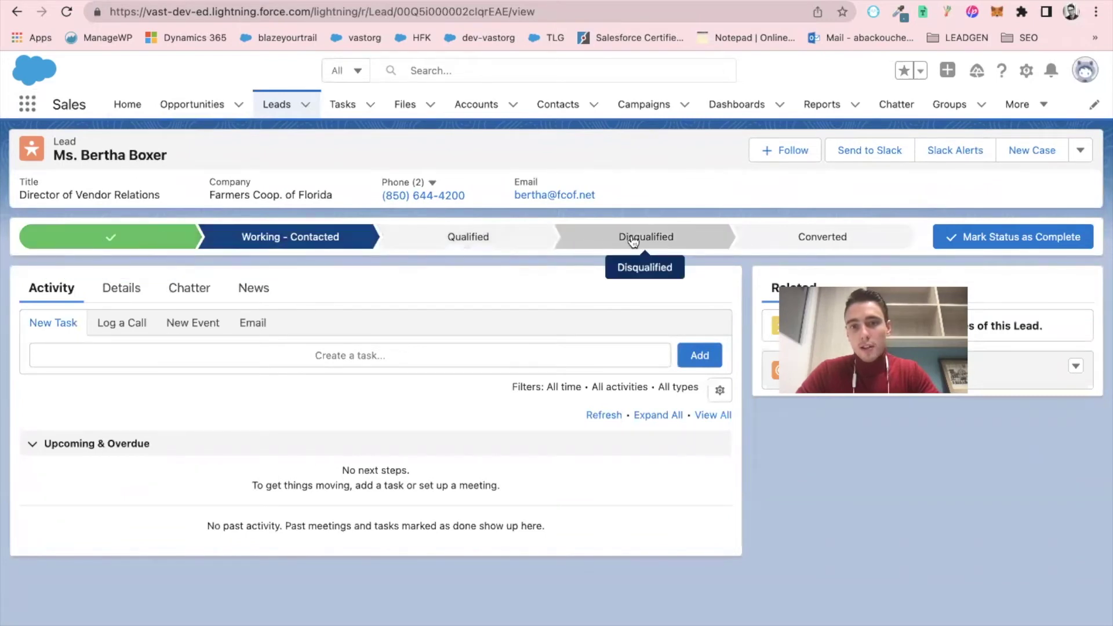
left_click(488, 238)
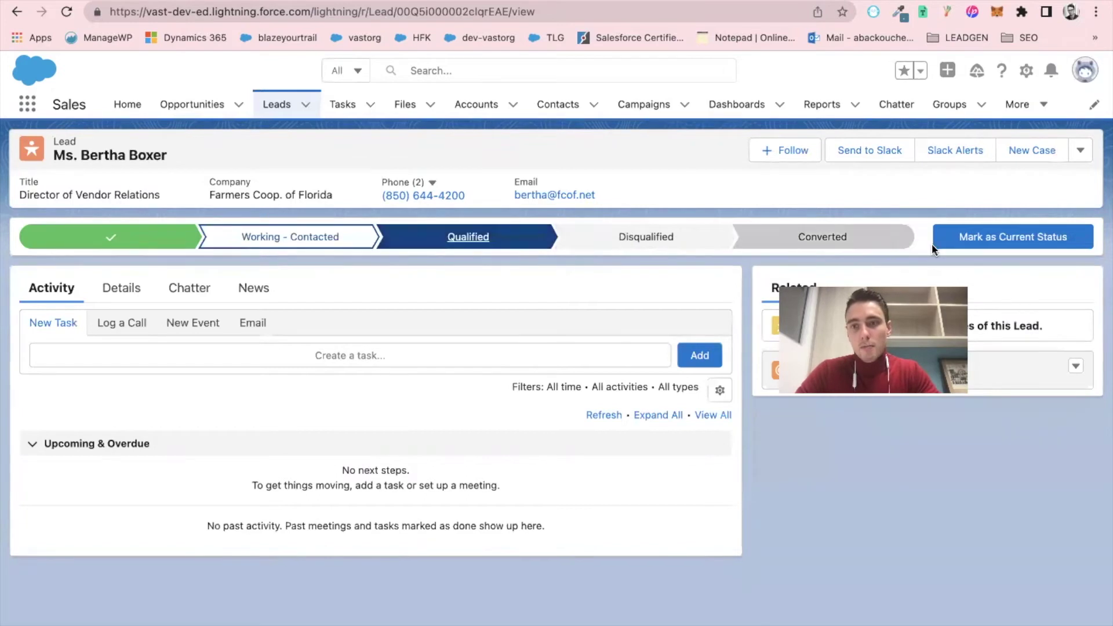
left_click(958, 239)
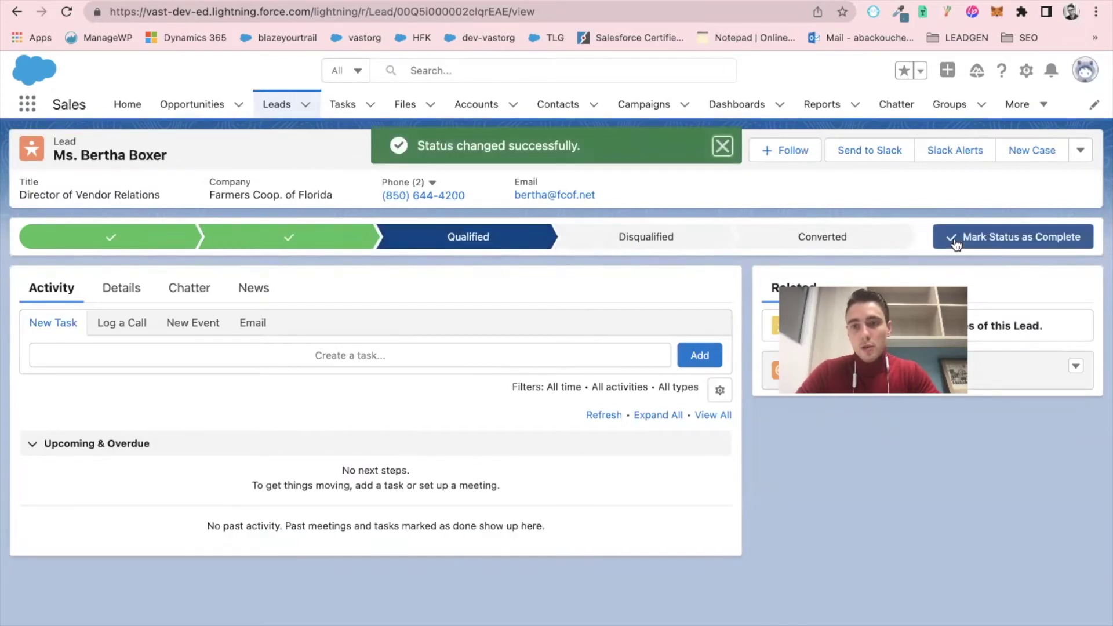
left_click(646, 240)
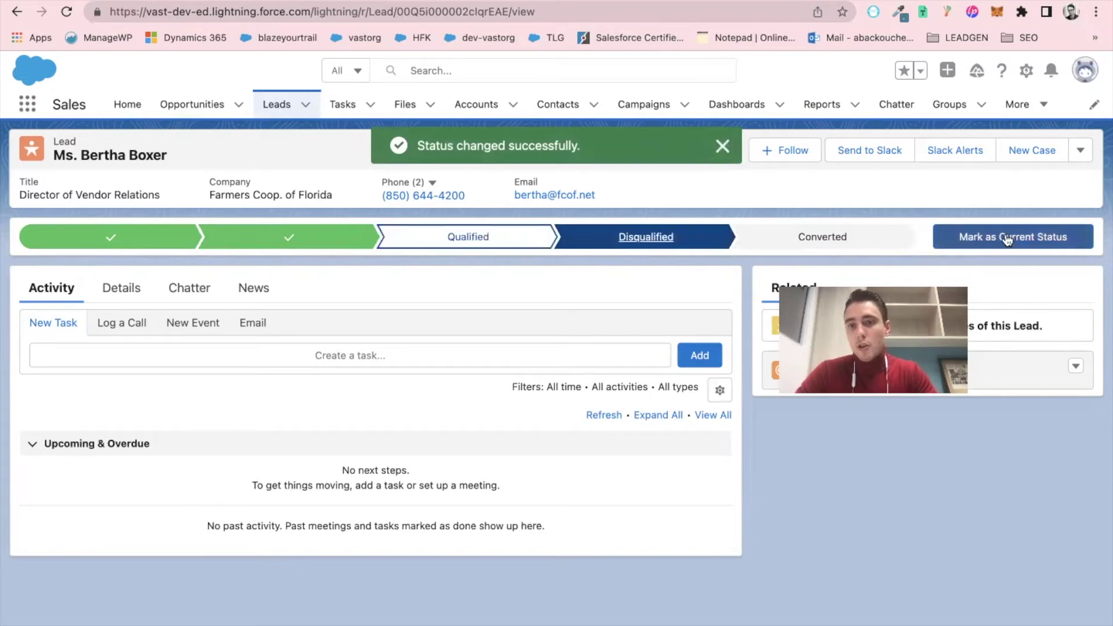
left_click(1023, 238)
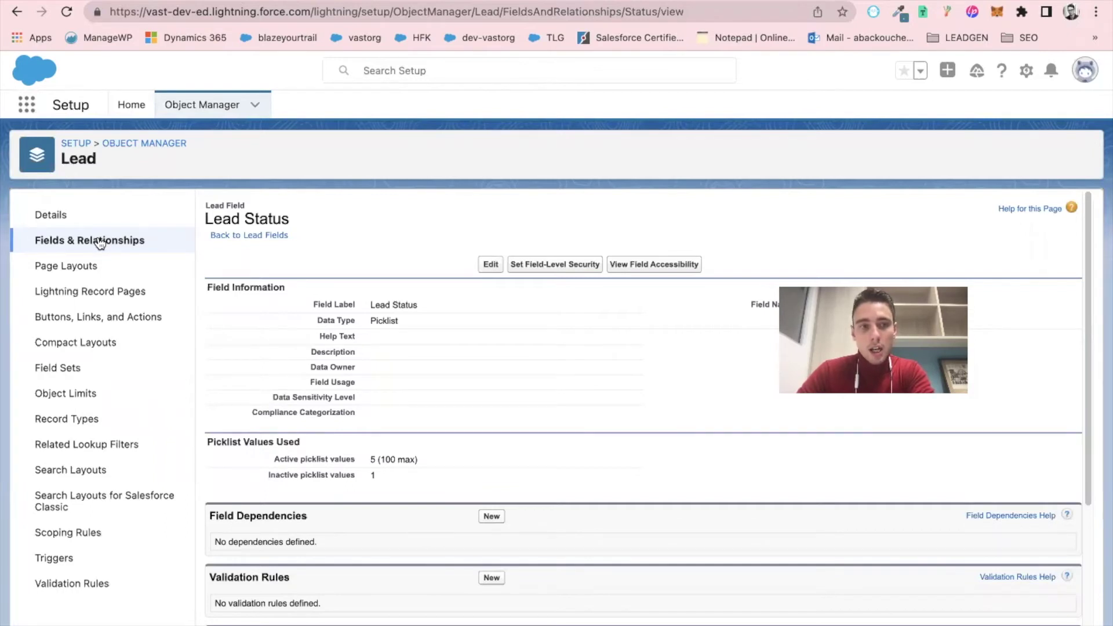
Start a new Picklist custom field on the Lead object.
left_click(100, 243)
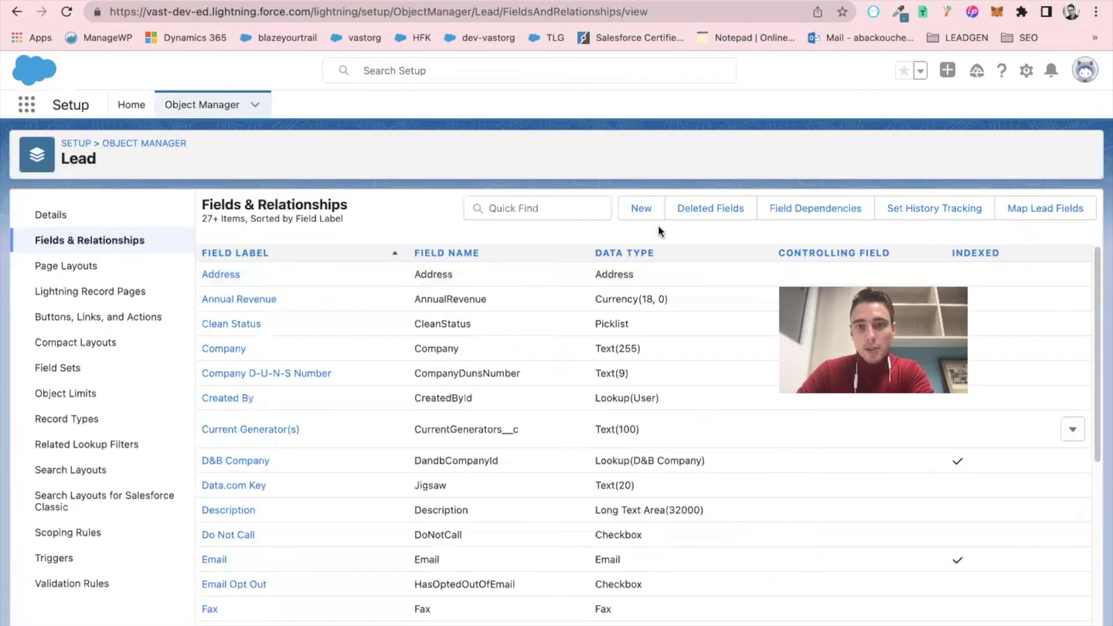
left_click(637, 208)
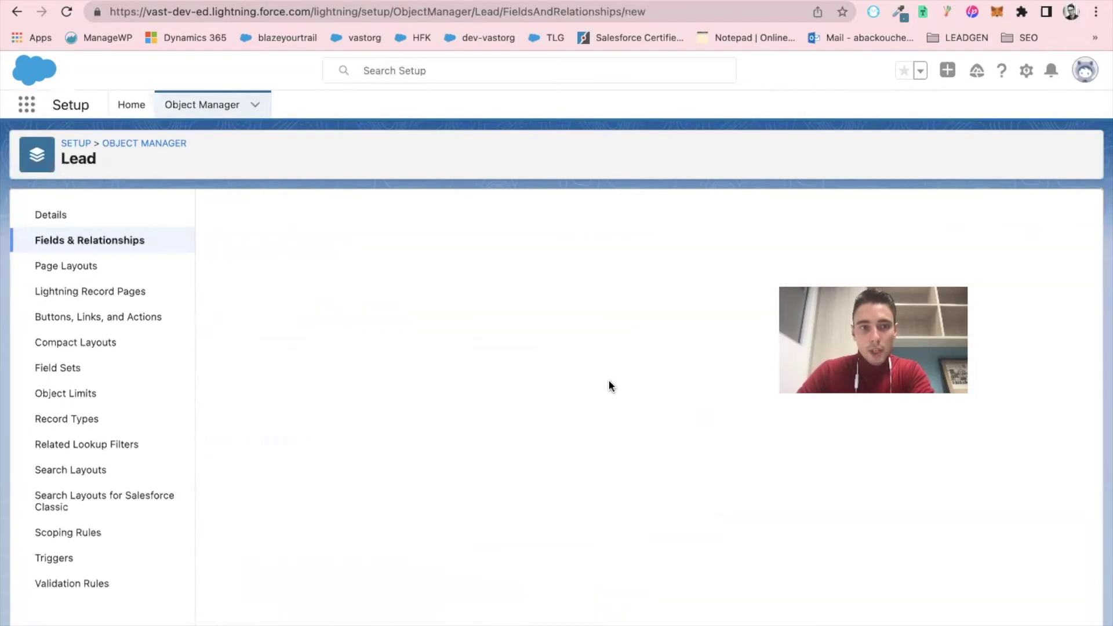
scroll(367, 420, "down", 2)
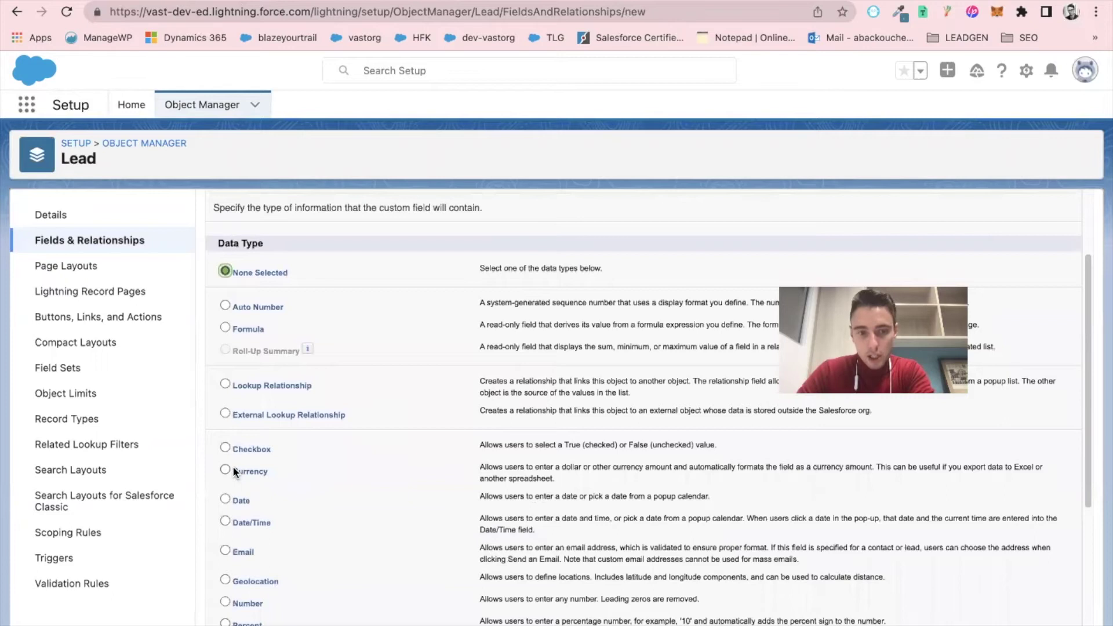
scroll(234, 472, "down", 3)
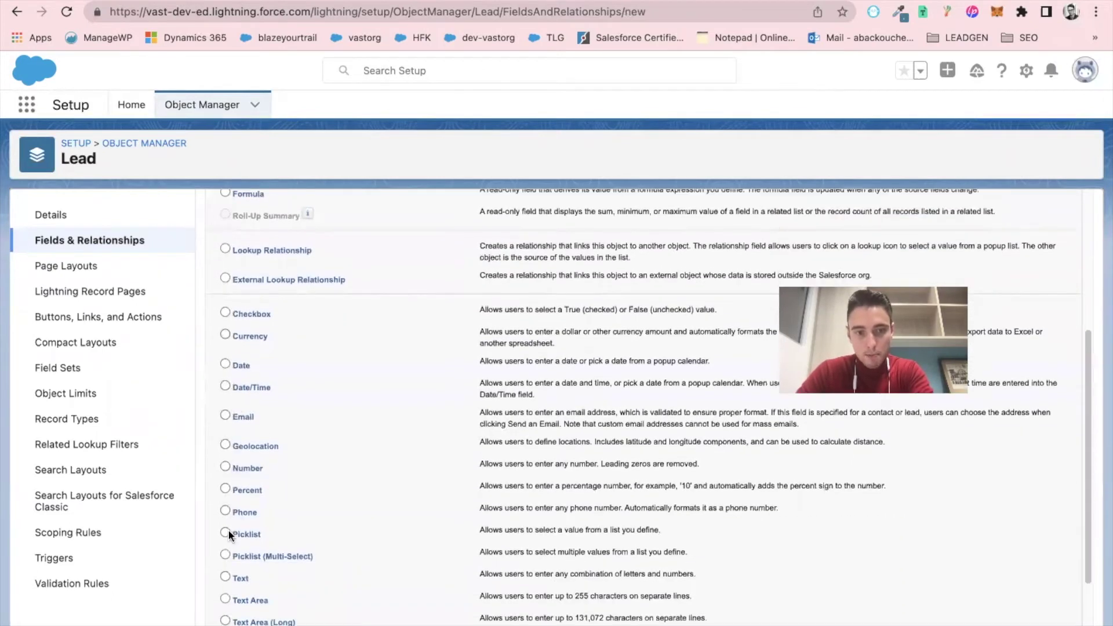
scroll(499, 521, "down", 2)
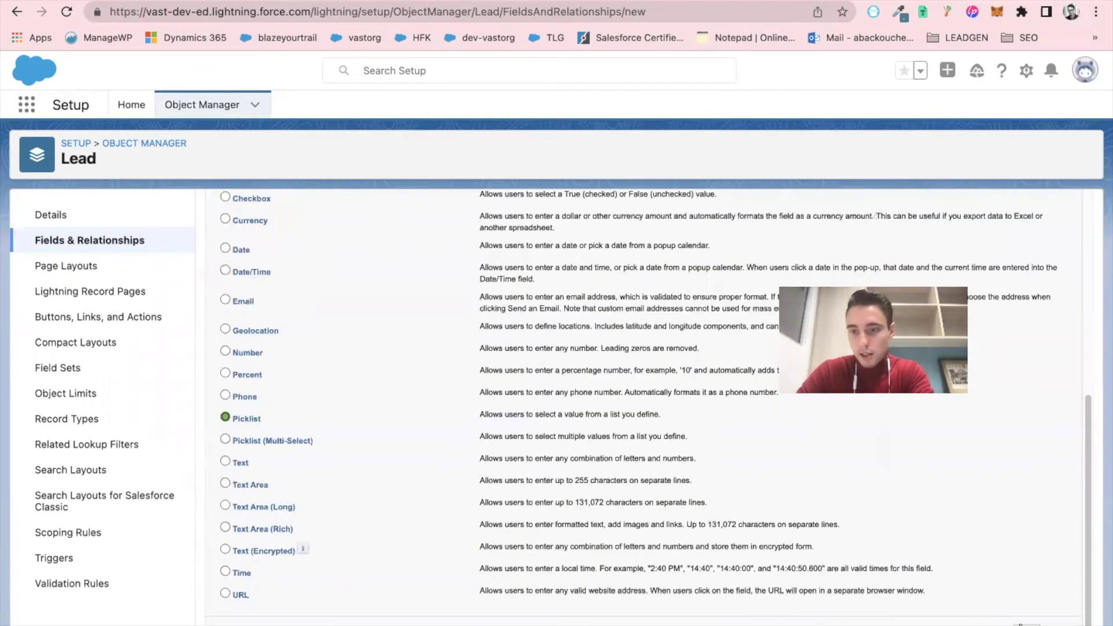
key("Return")
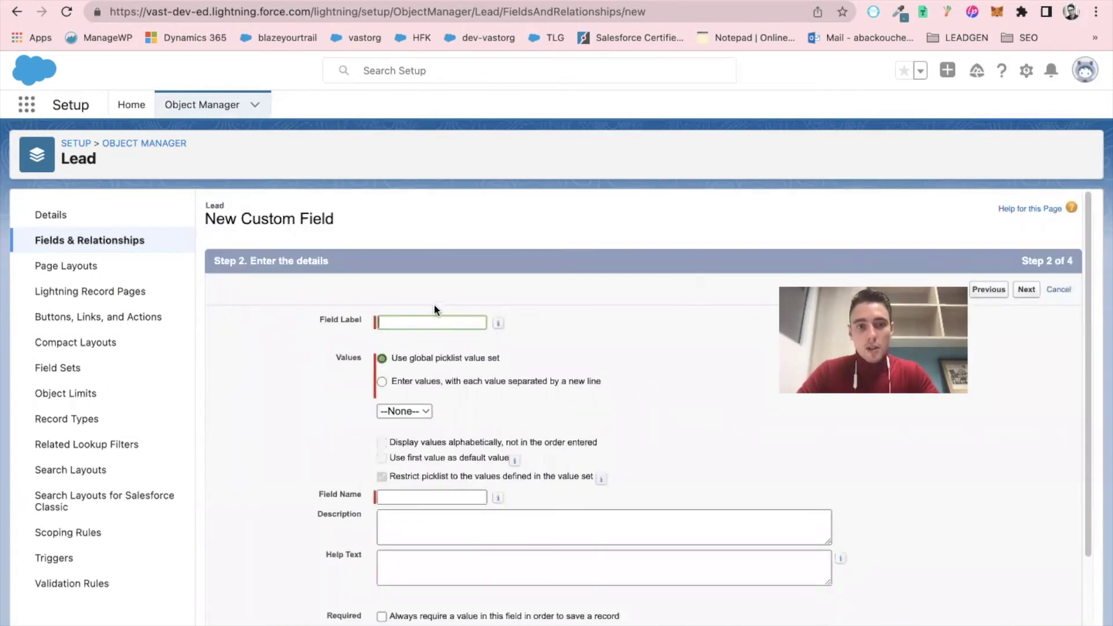
Paste Lead_Disqualification_Reason from the notes as the Field Label.
key("ctrl+Tab")
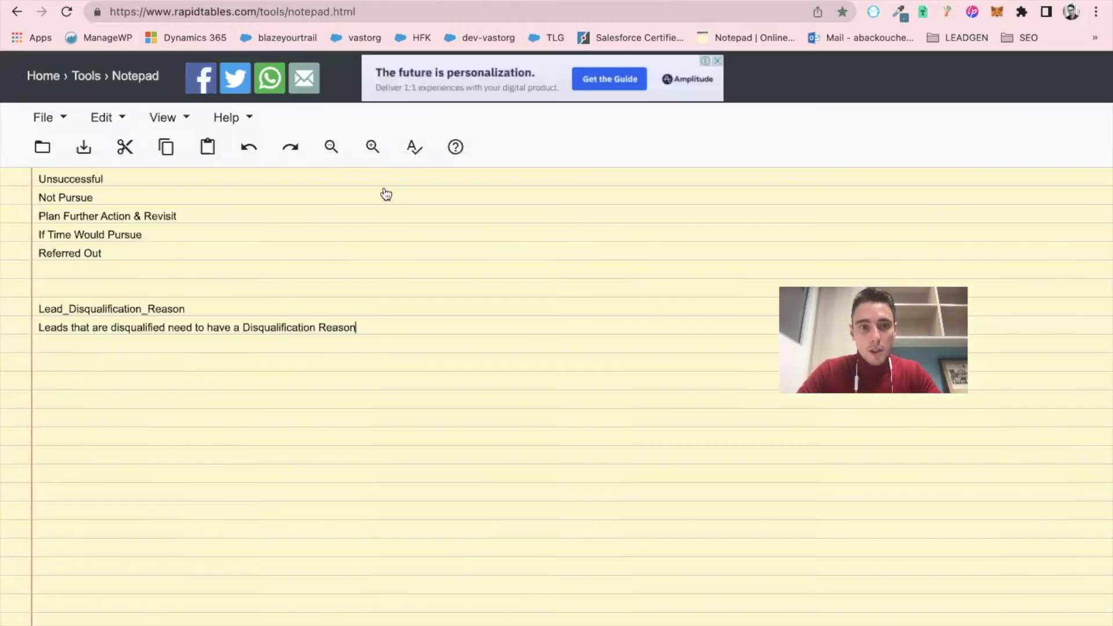
double_click(116, 309)
key("super+c")
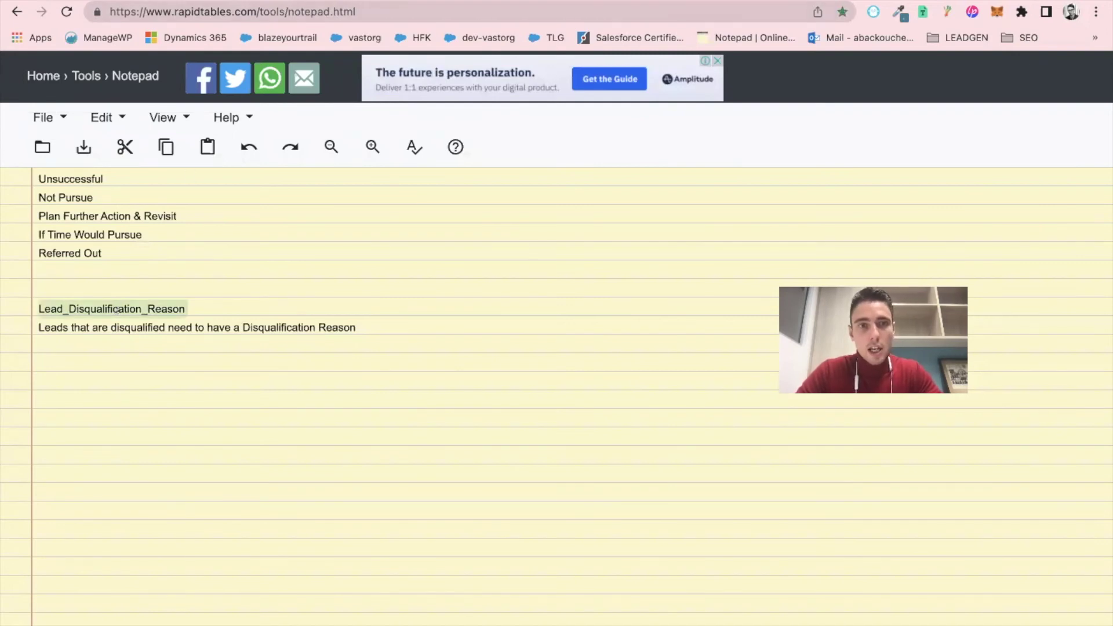
key("ctrl+shift+Tab")
key("super+v")
Change the label to 'Lead Disqualification Reason' and choose to enter values manually.
key("Left")
key("Left")
key("Left")
key("Left")
key("Left")
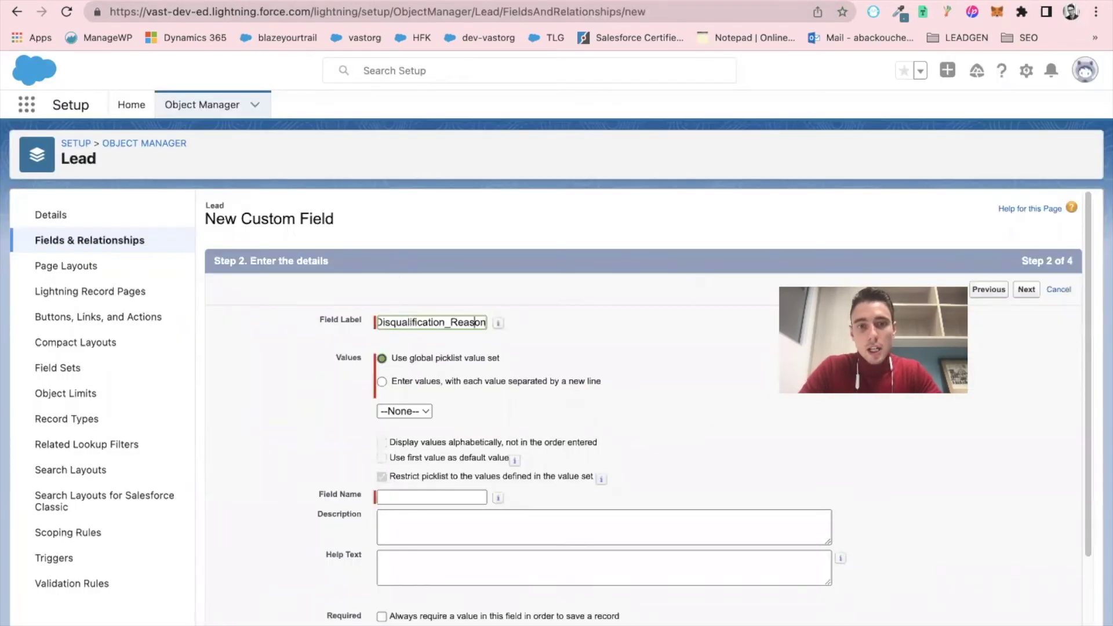
key("Left")
key("Left")
key("Left")
key("Left")
key("Left")
key("Left")
key("Left")
key("Left")
key("Left")
key("Left")
key("Left")
key("Left")
key("Left")
key("Left")
key("Left")
key("Left")
key("Left")
key("Left")
key("Left")
key("Left")
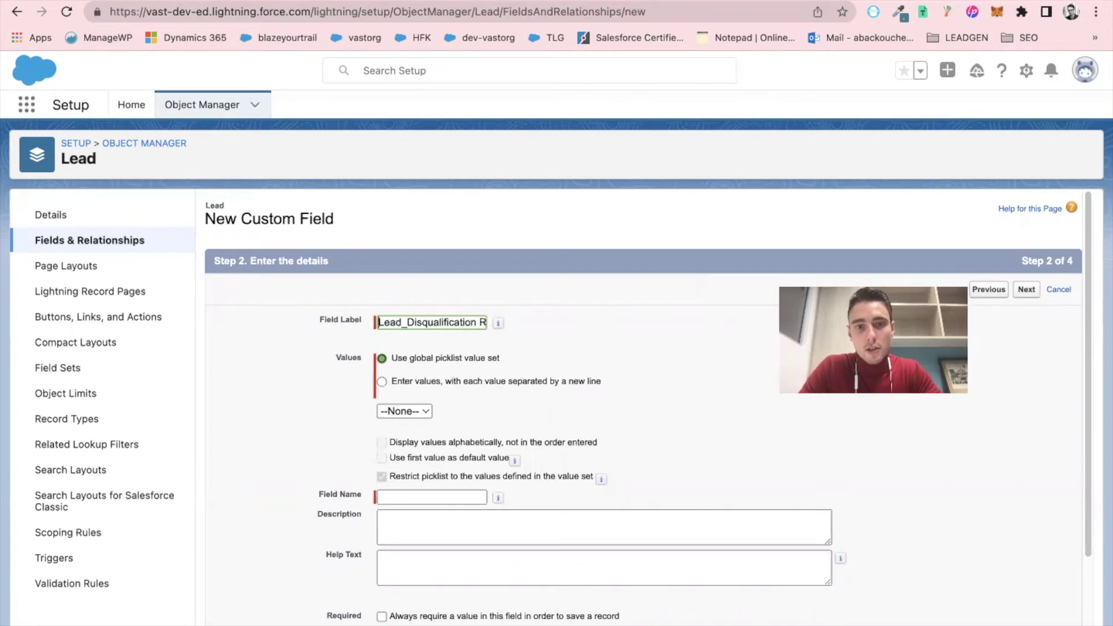
key("Delete")
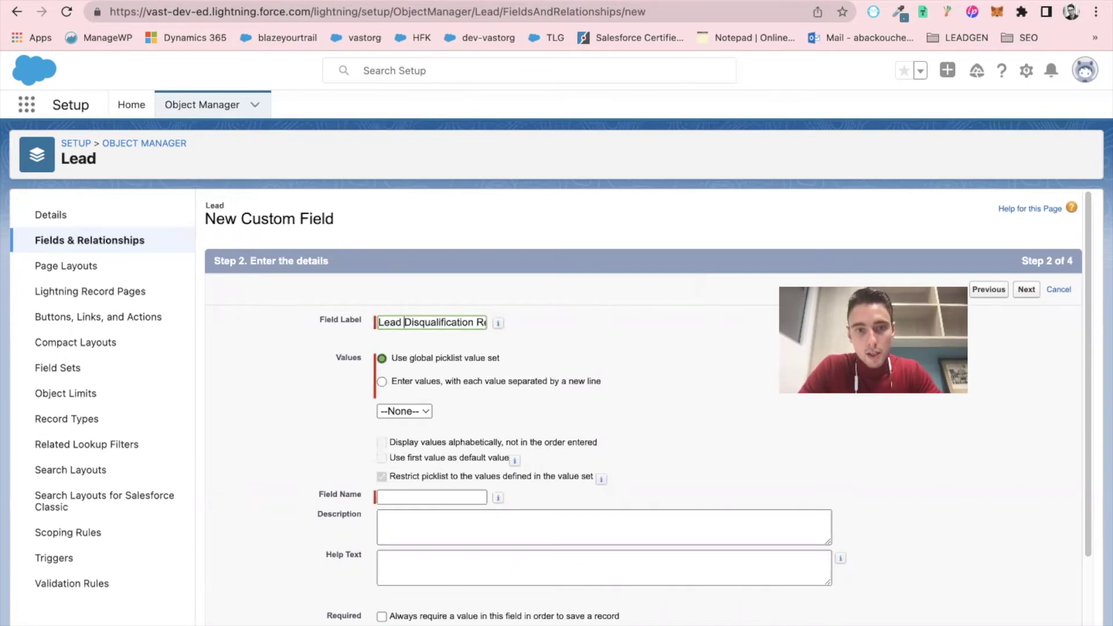
left_click(285, 370)
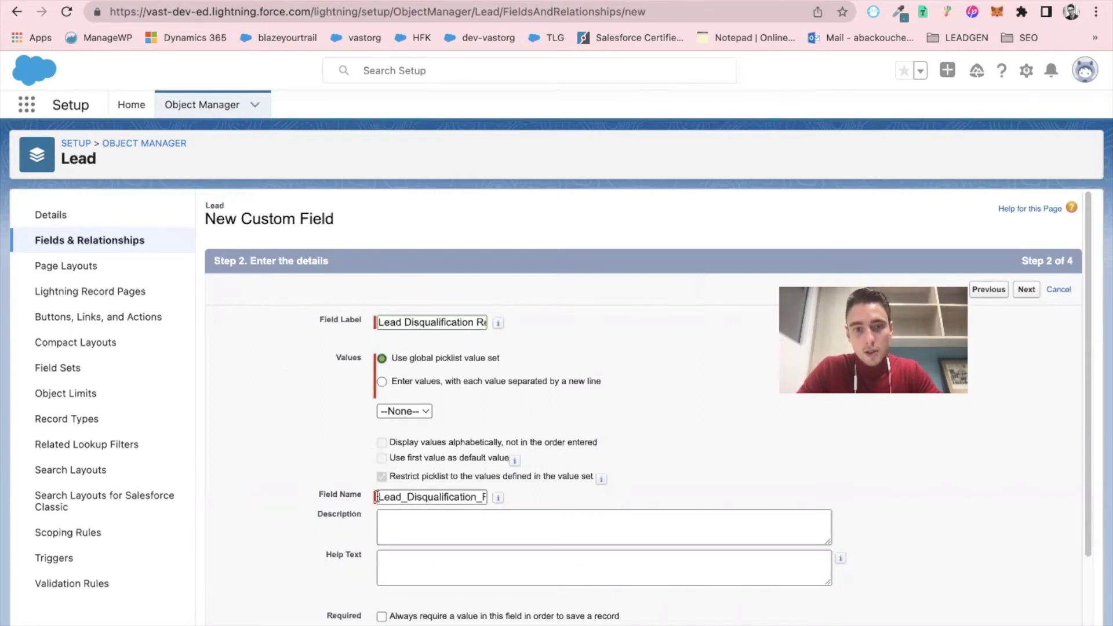
left_click(382, 382)
scroll(304, 408, "down", 2)
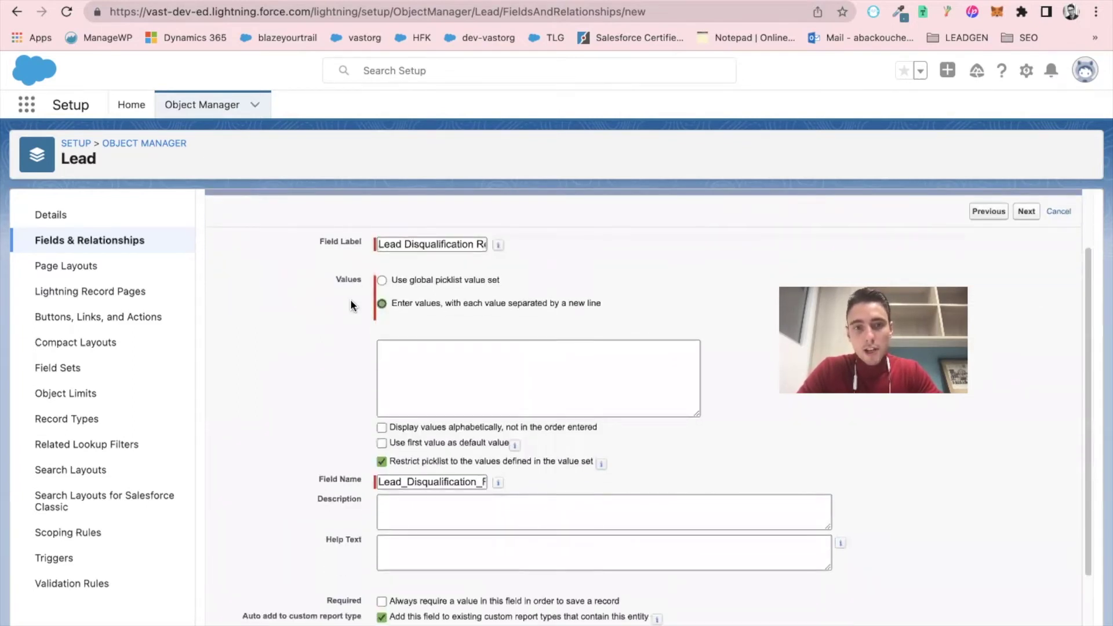
Select the five reasons, Unsuccessful to Referred Out, in the notes.
left_click(427, 7)
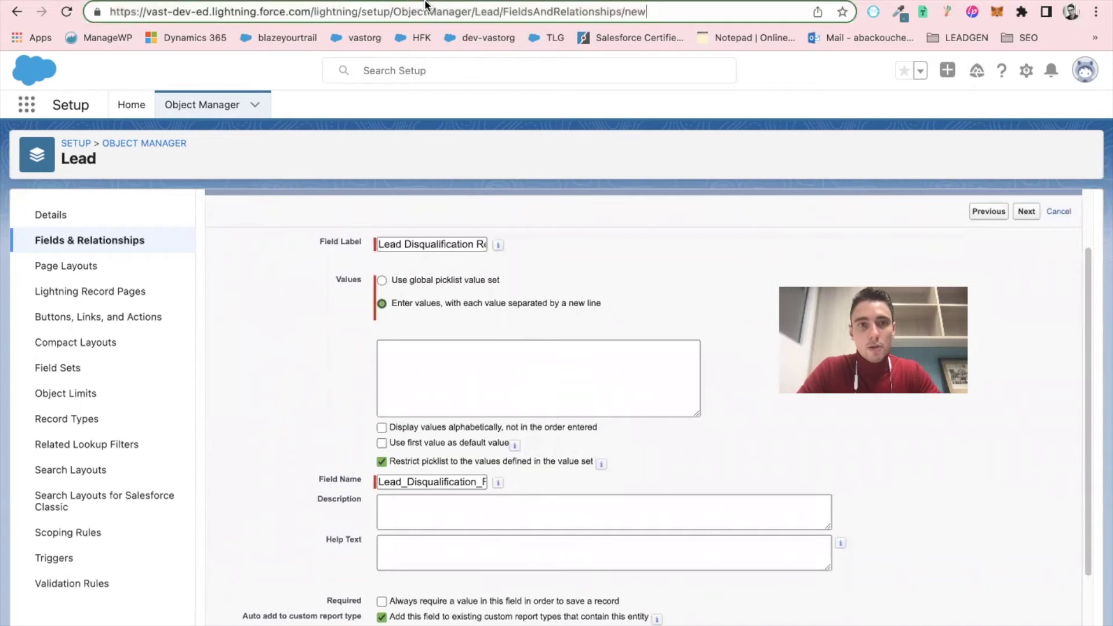
left_click(427, 1)
left_click(142, 252)
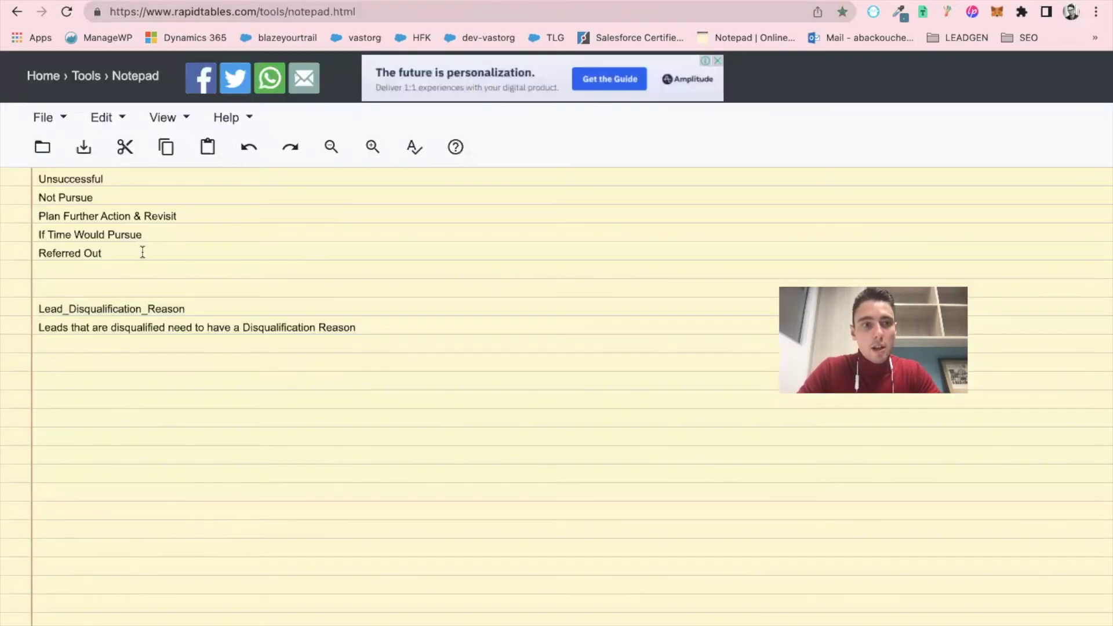
left_click_drag(142, 252, 3, 169)
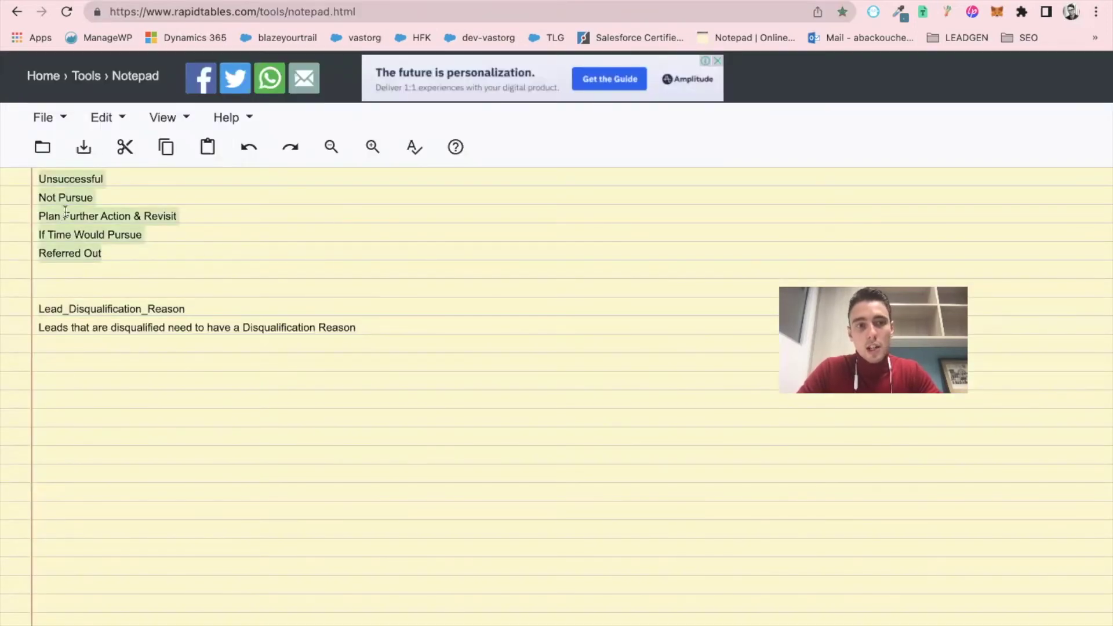
Paste the five copied reasons into the picklist Values box.
key("ctrl+shift+Tab")
left_click(461, 400)
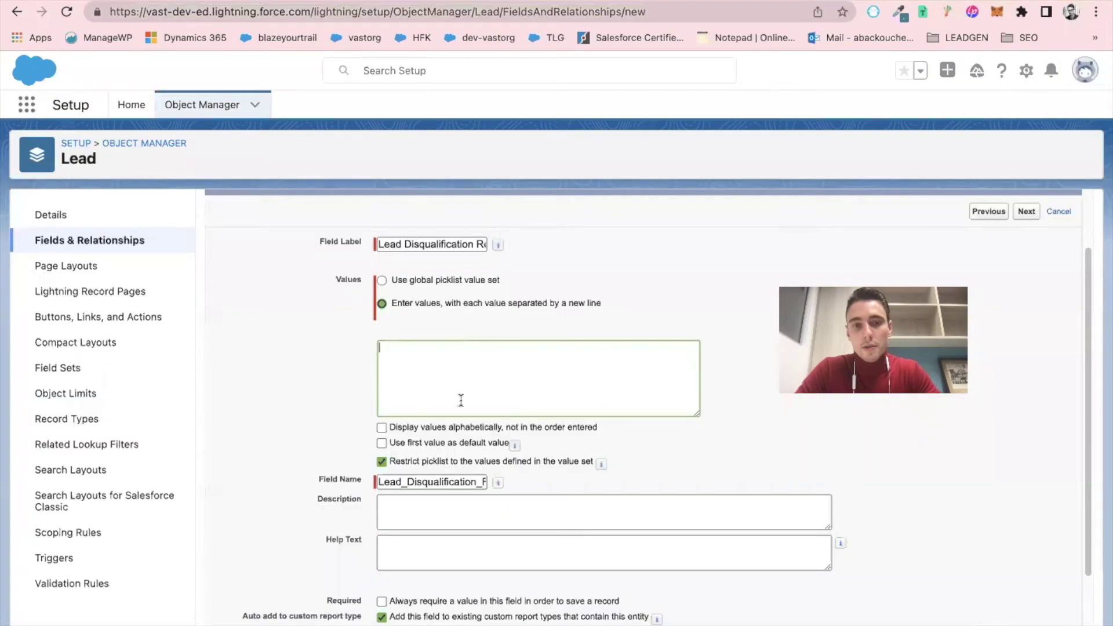
key("super+v")
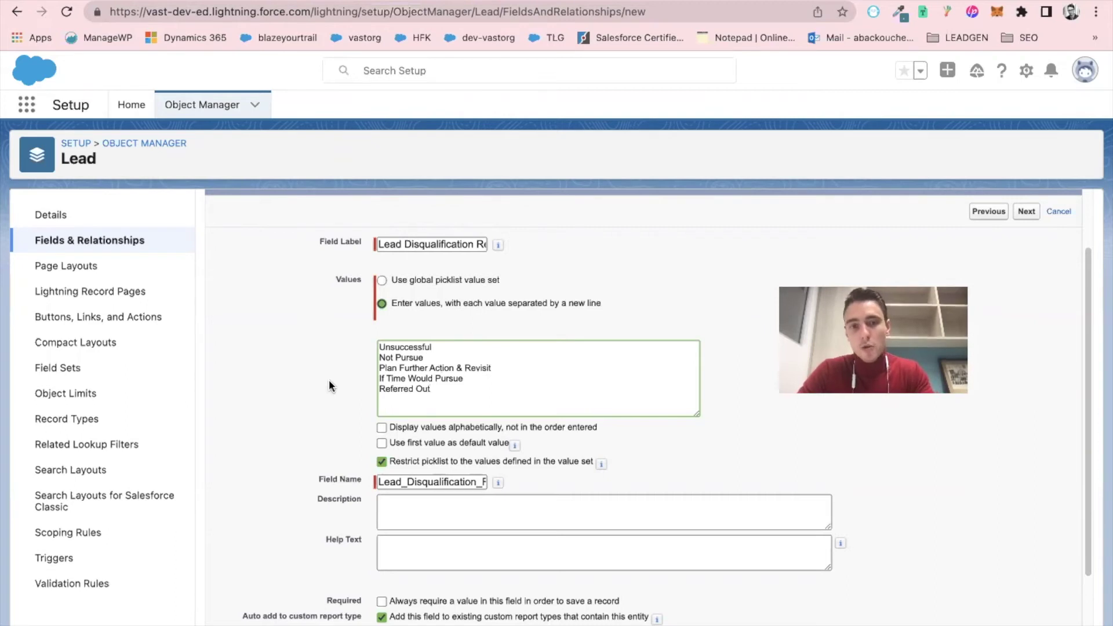
scroll(329, 386, "down", 2)
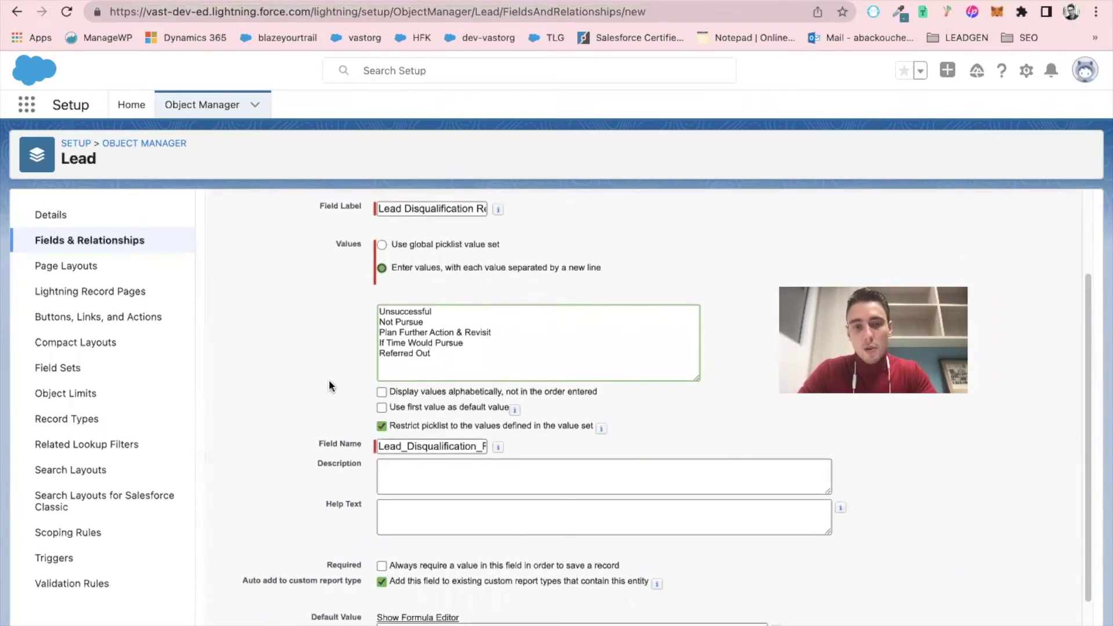
Add No Budget, No Time and Not interested as extra picklist values.
key("Return")
type("No B")
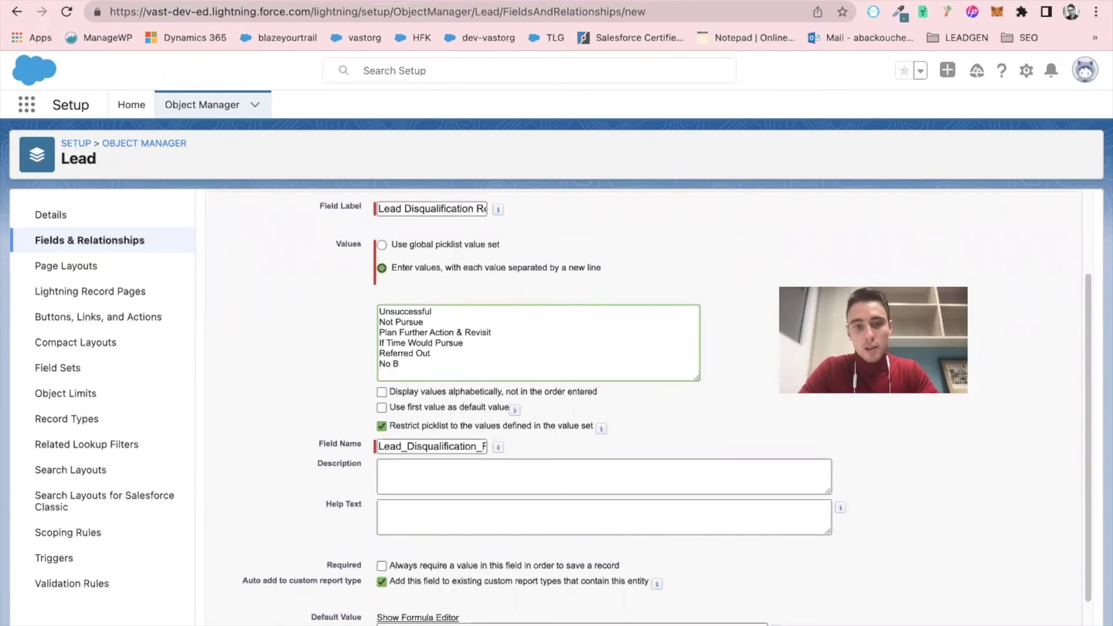
type("iuget")
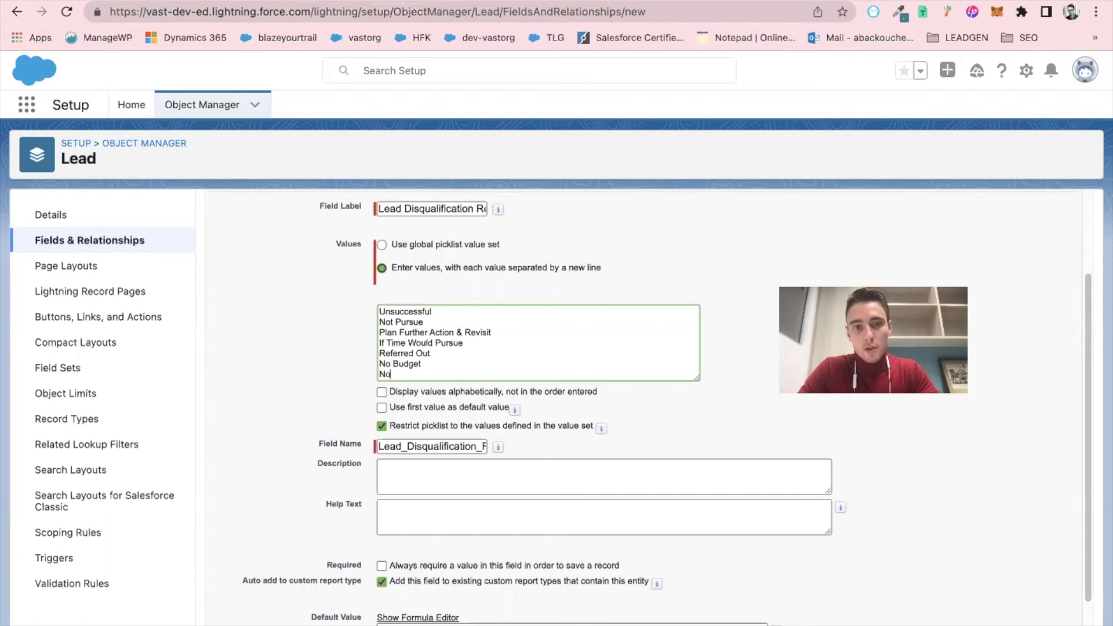
type("No Time")
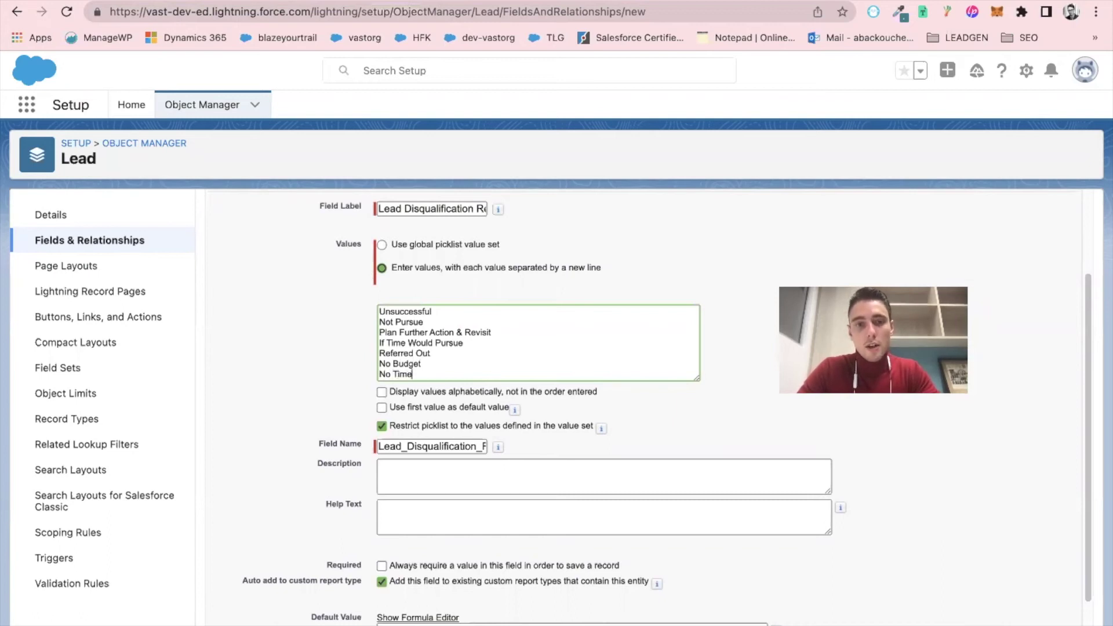
key("Return")
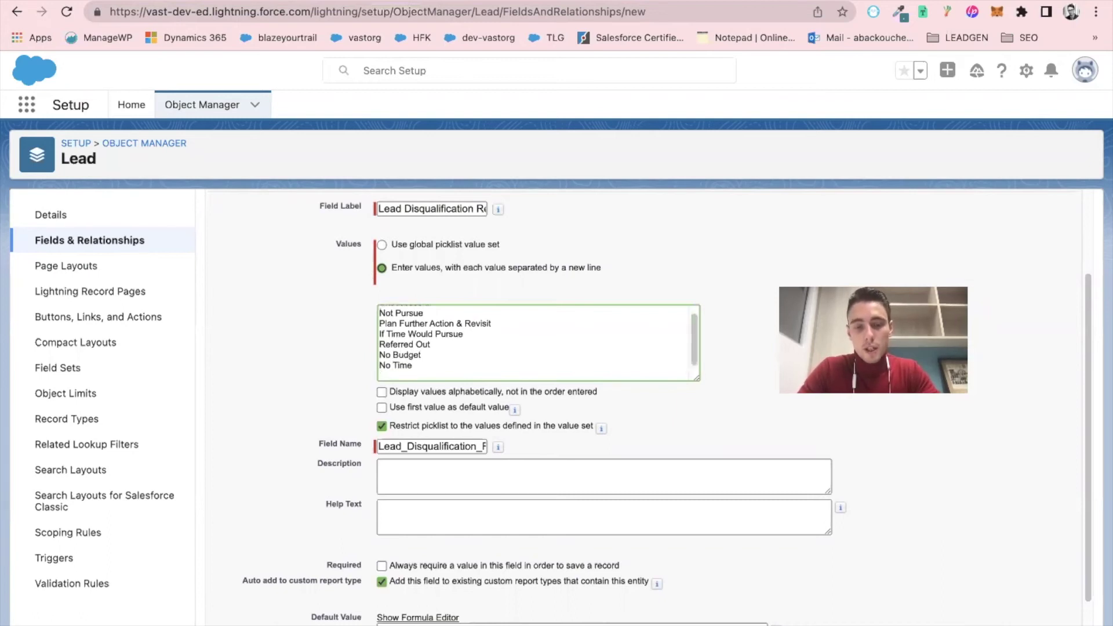
type("Not interested")
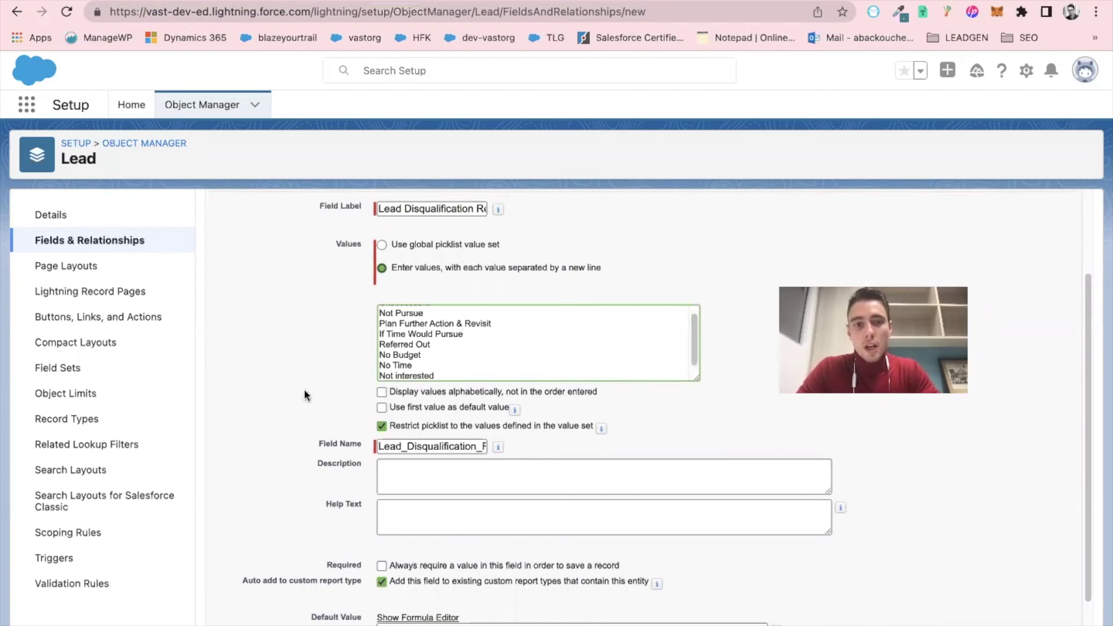
left_click(248, 397)
scroll(485, 327, "up", 1)
scroll(484, 326, "down", 1)
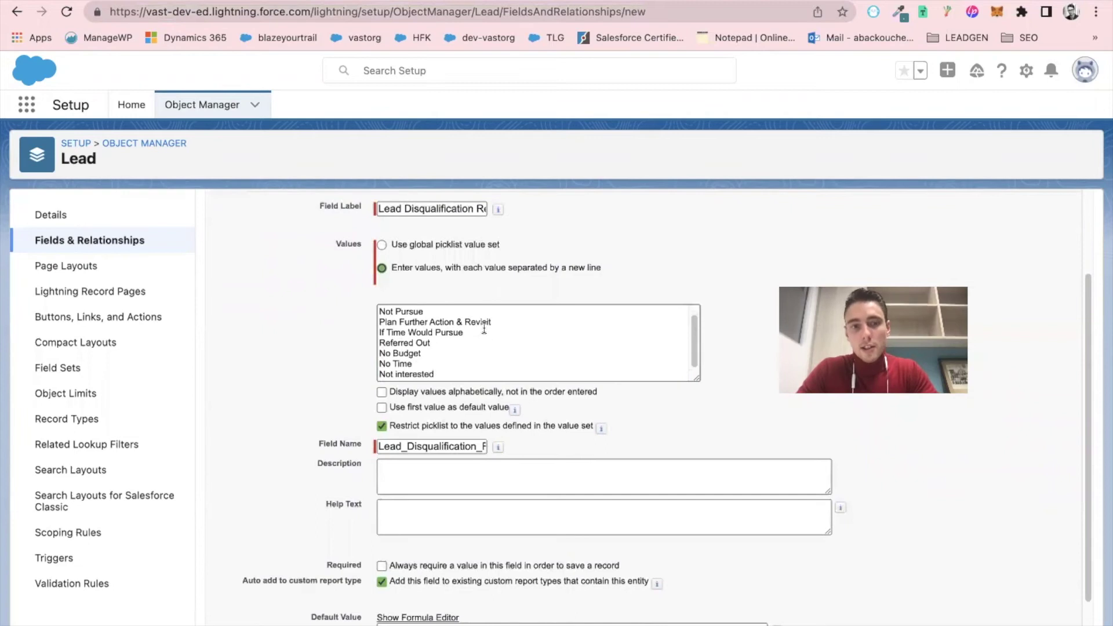
scroll(283, 451, "down", 1)
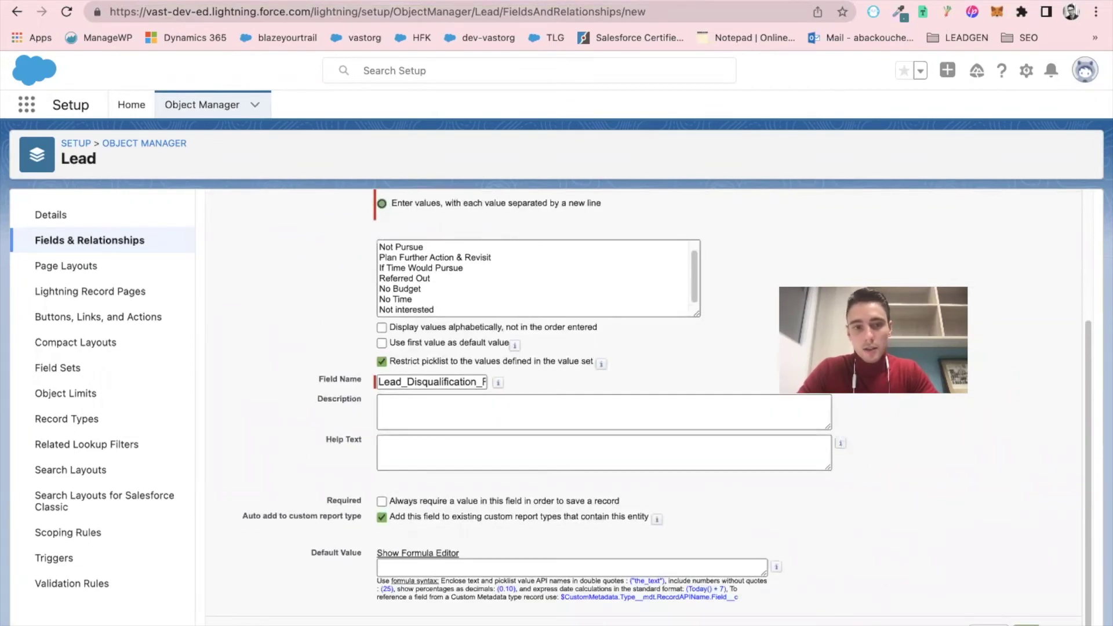
Make the field visible to all profiles, keep all four Lead layouts, and save.
left_click(980, 624)
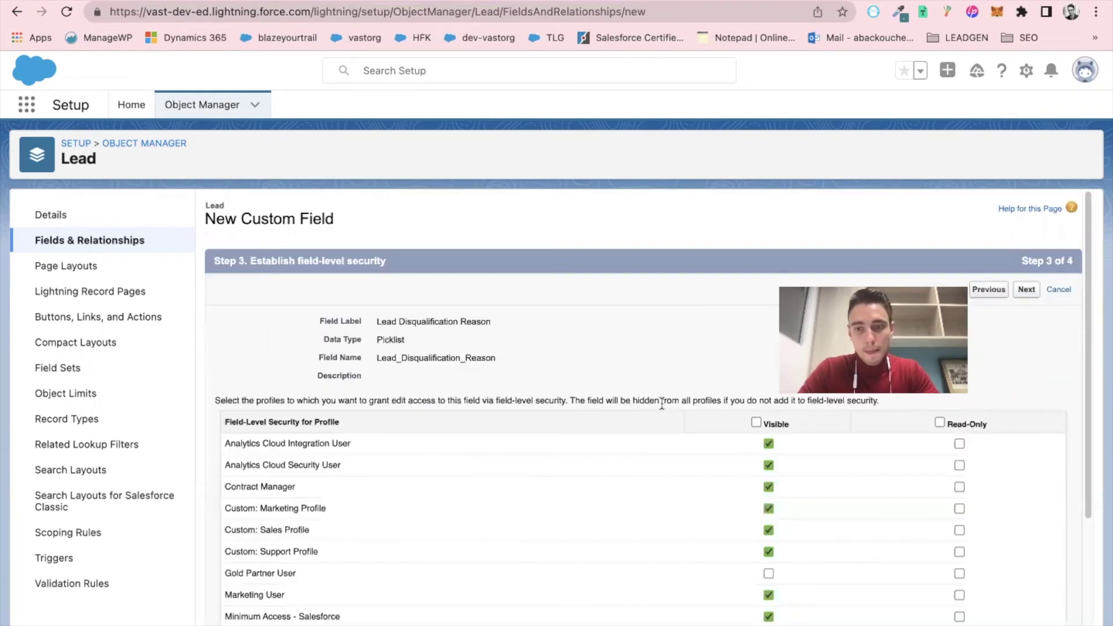
scroll(423, 330, "down", 3)
left_click(755, 241)
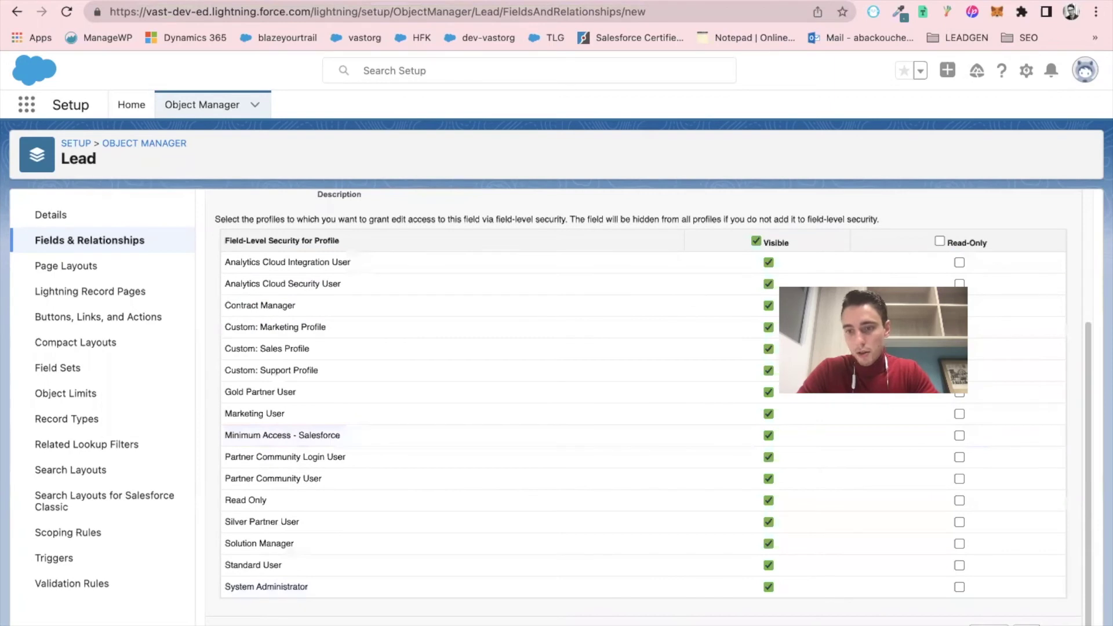
left_click(989, 624)
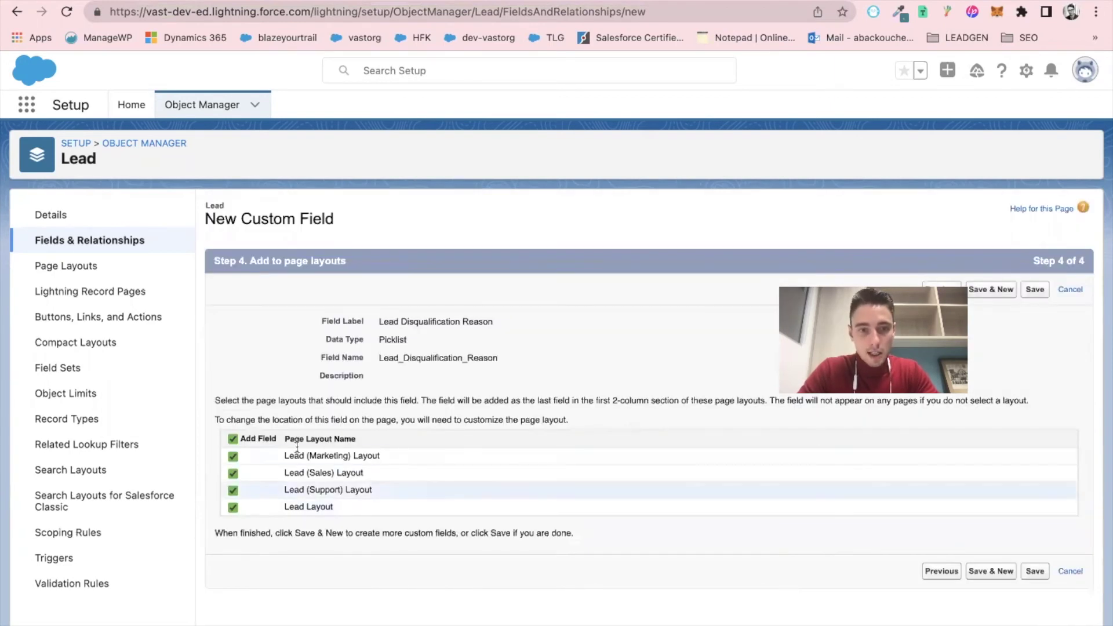
left_click(1035, 577)
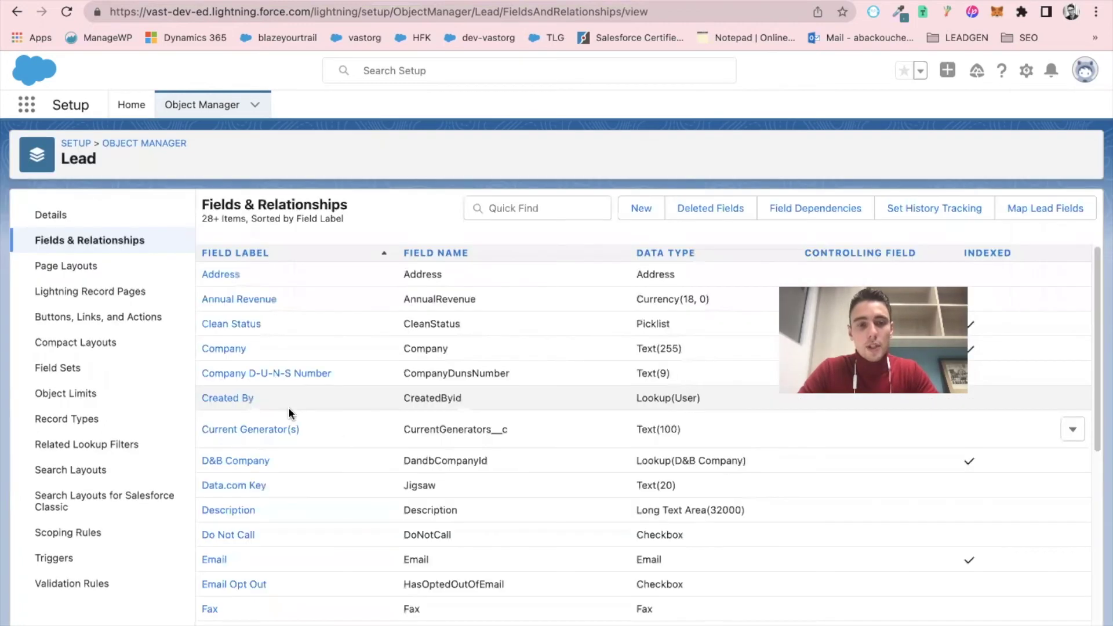
Create a field dependency with Lead Status controlling Lead Disqualification Reason.
scroll(383, 463, "down", 8)
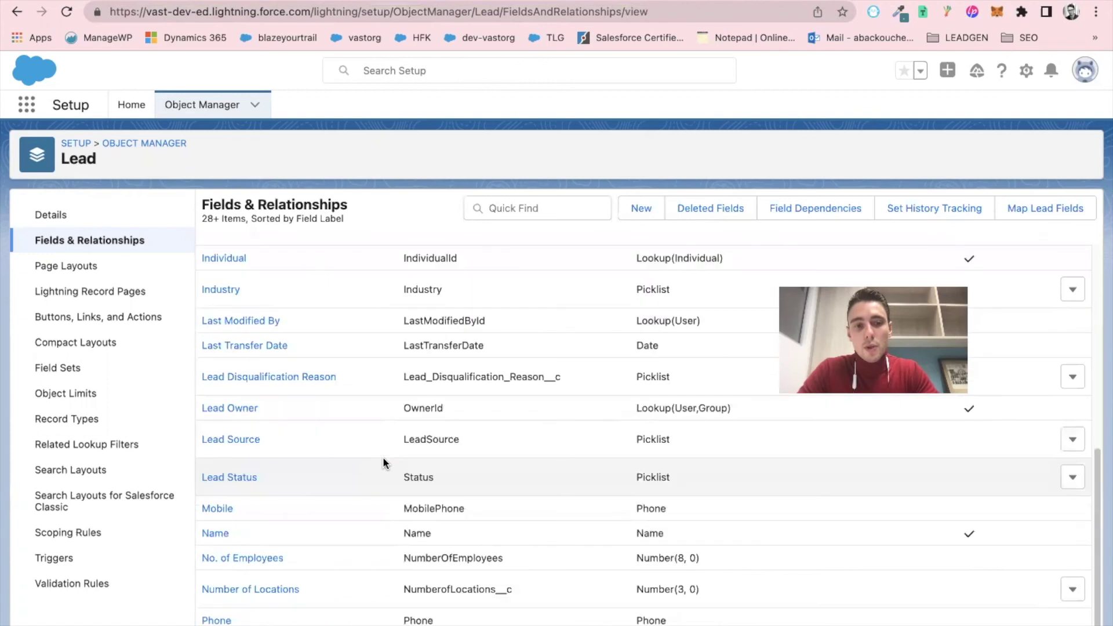
scroll(382, 458, "up", 10)
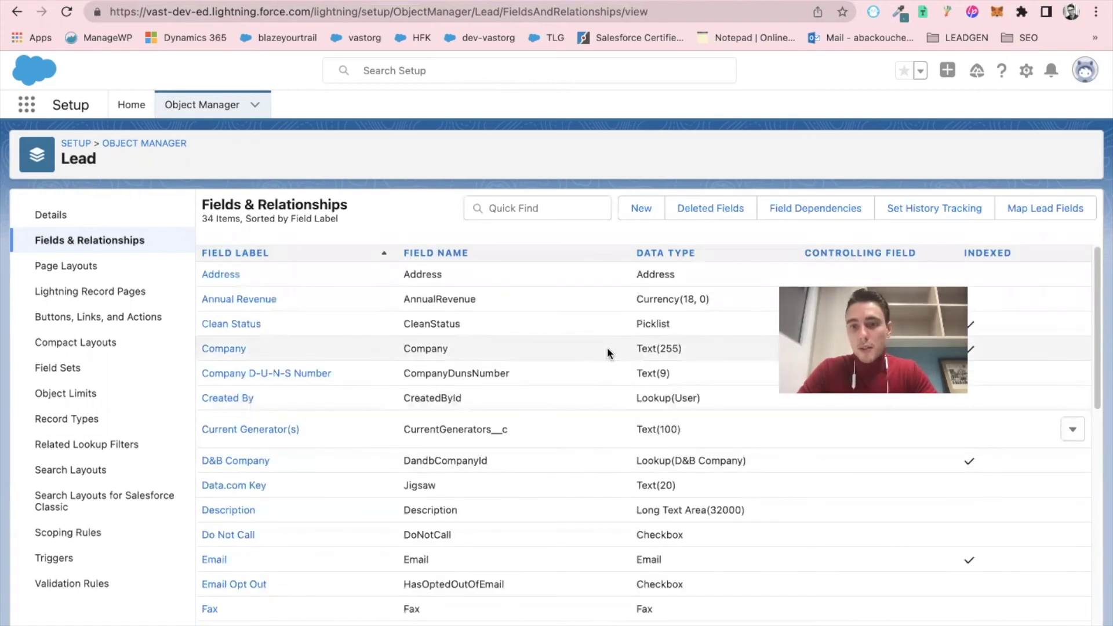
left_click(812, 209)
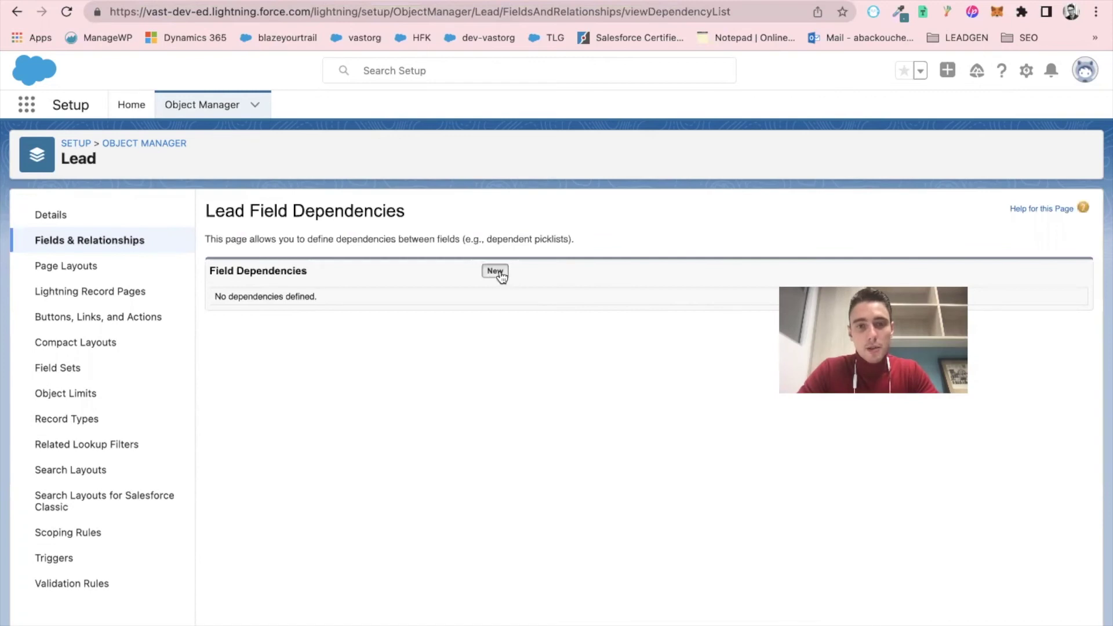
left_click(495, 272)
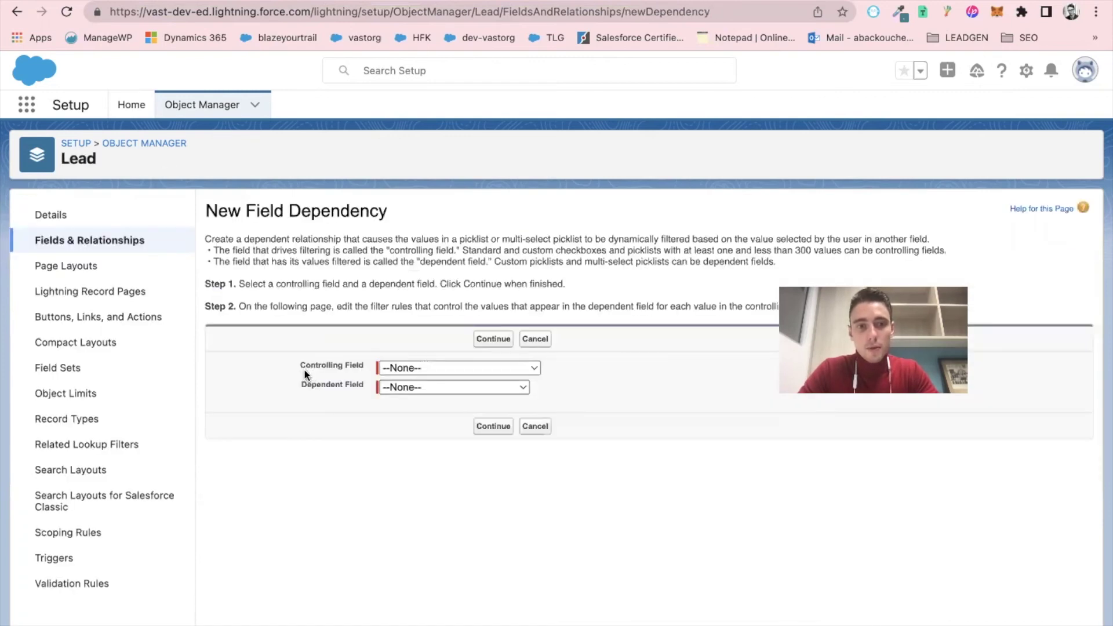
left_click(431, 370)
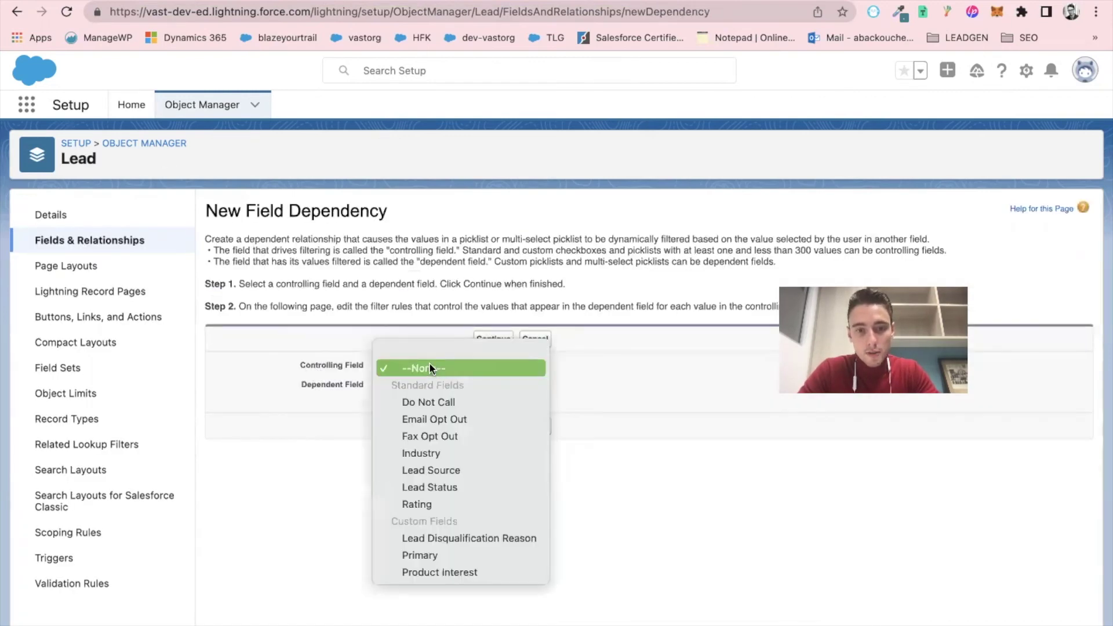
left_click(429, 486)
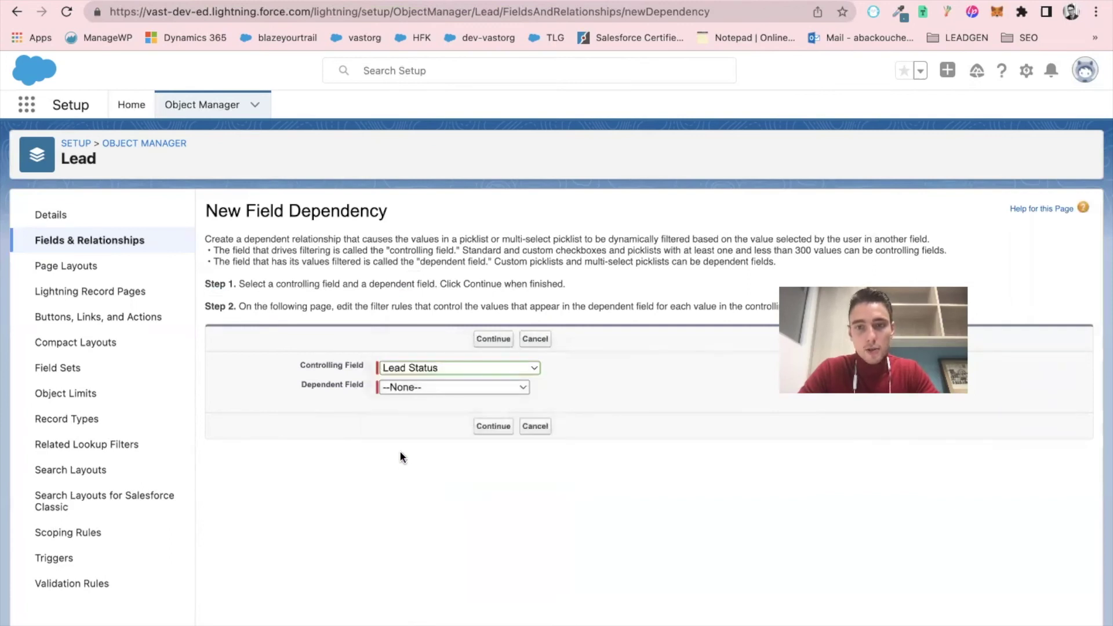
left_click(412, 388)
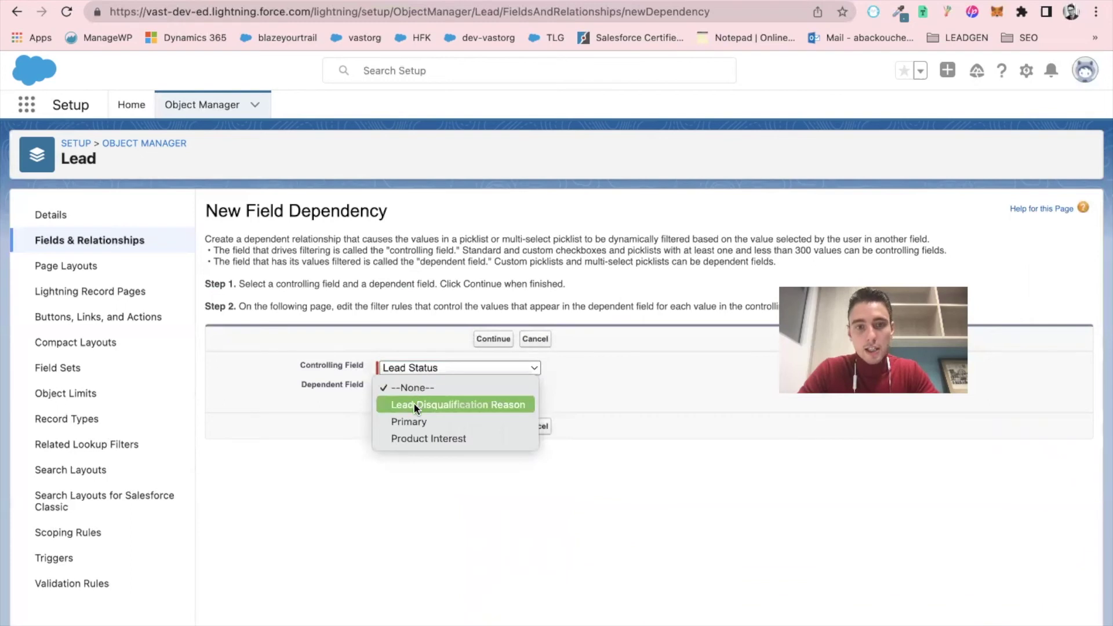
left_click(414, 406)
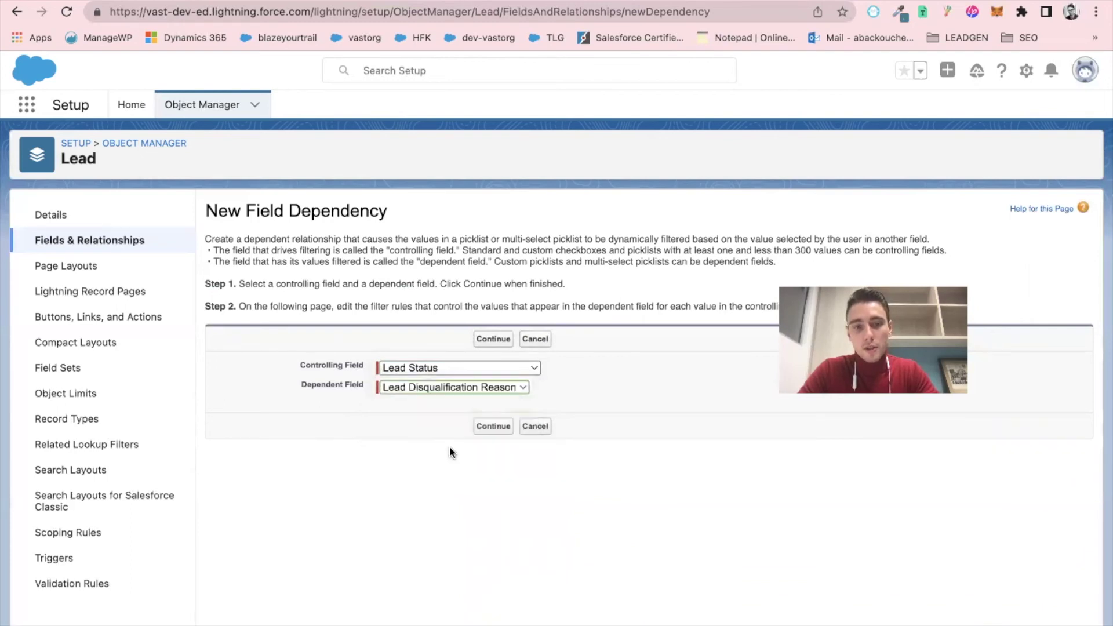
left_click(492, 428)
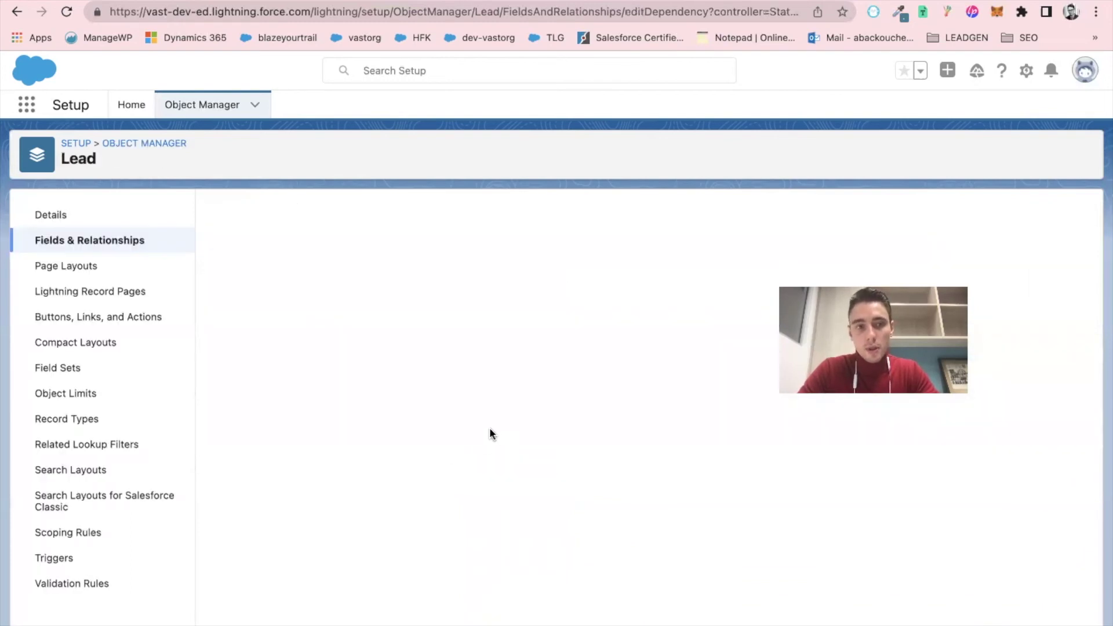
Include all eight disqualification reasons under the Disqualified status, then save the dependency despite the warning.
scroll(621, 418, "down", 2)
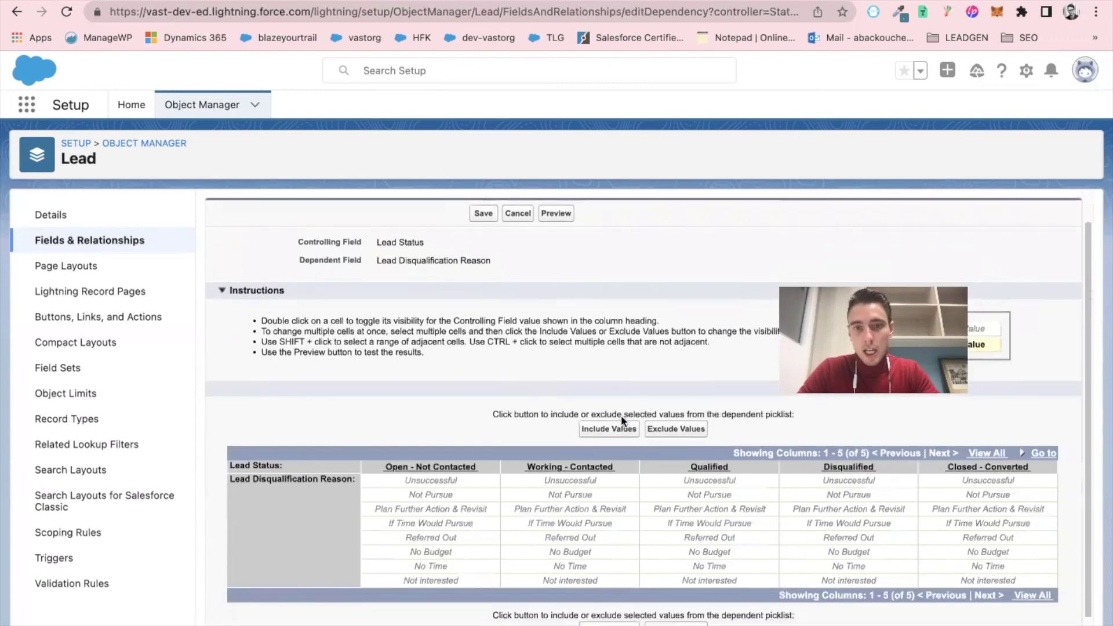
scroll(621, 415, "down", 1)
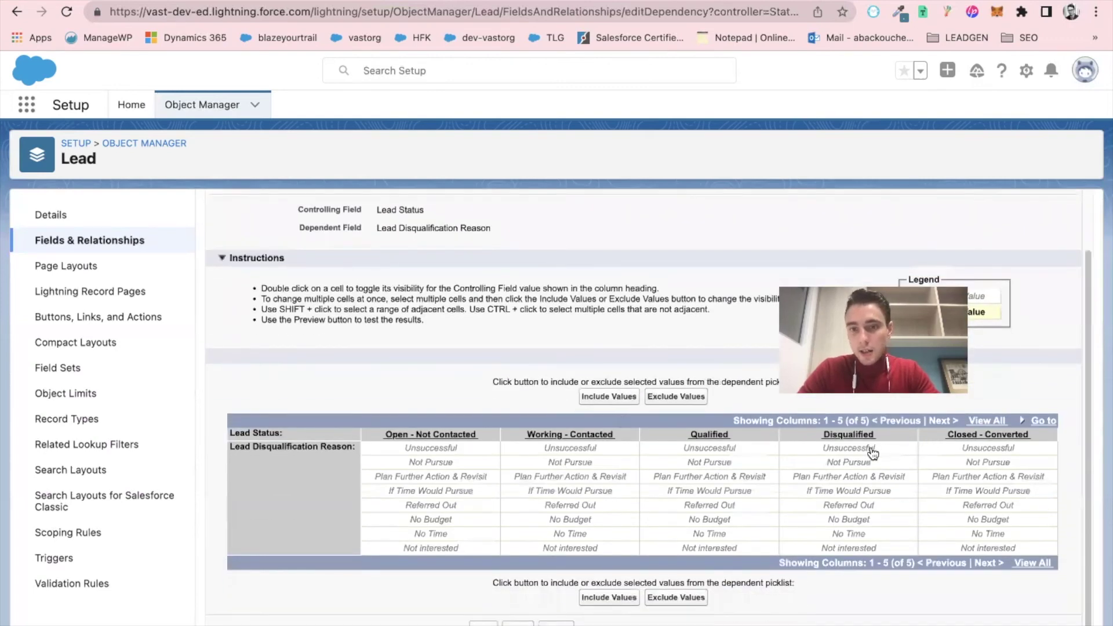
left_click_drag(872, 453, 876, 553)
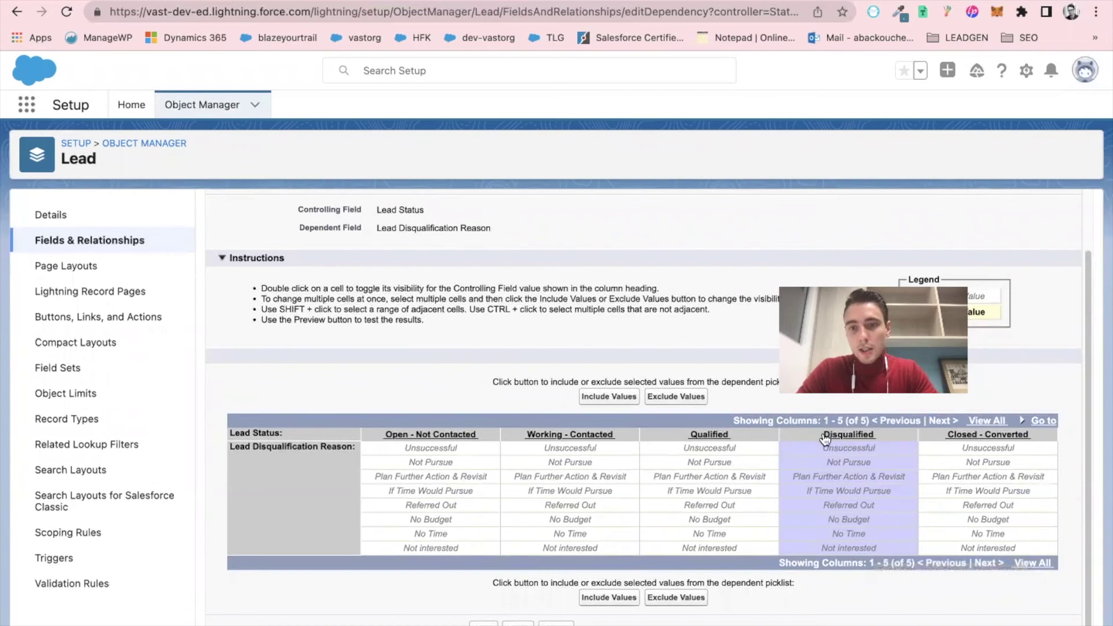
left_click(612, 599)
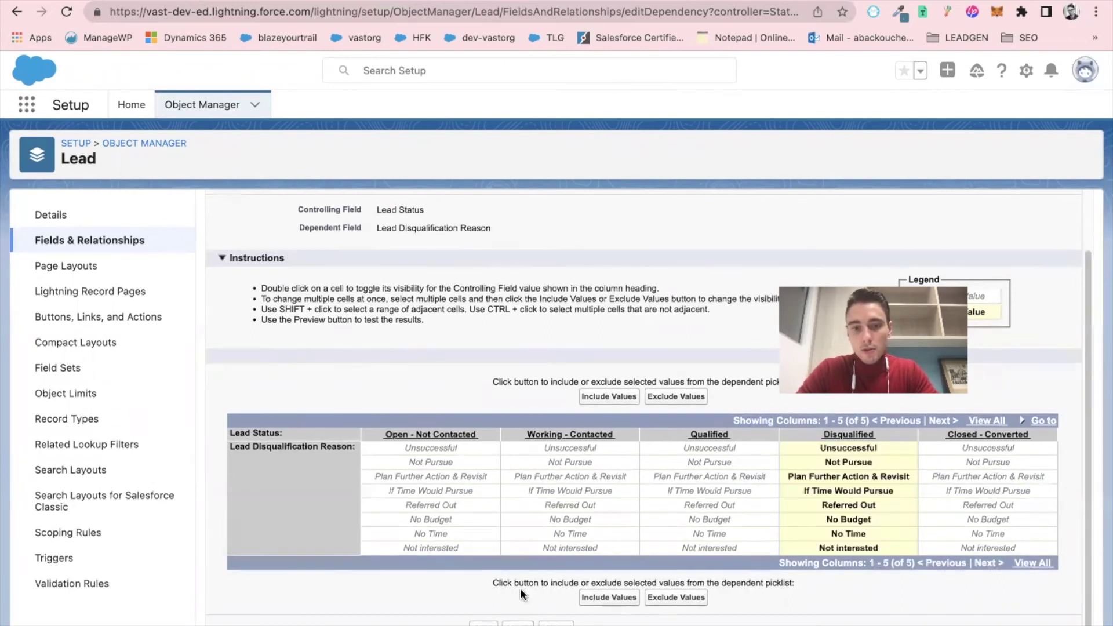
left_click(484, 624)
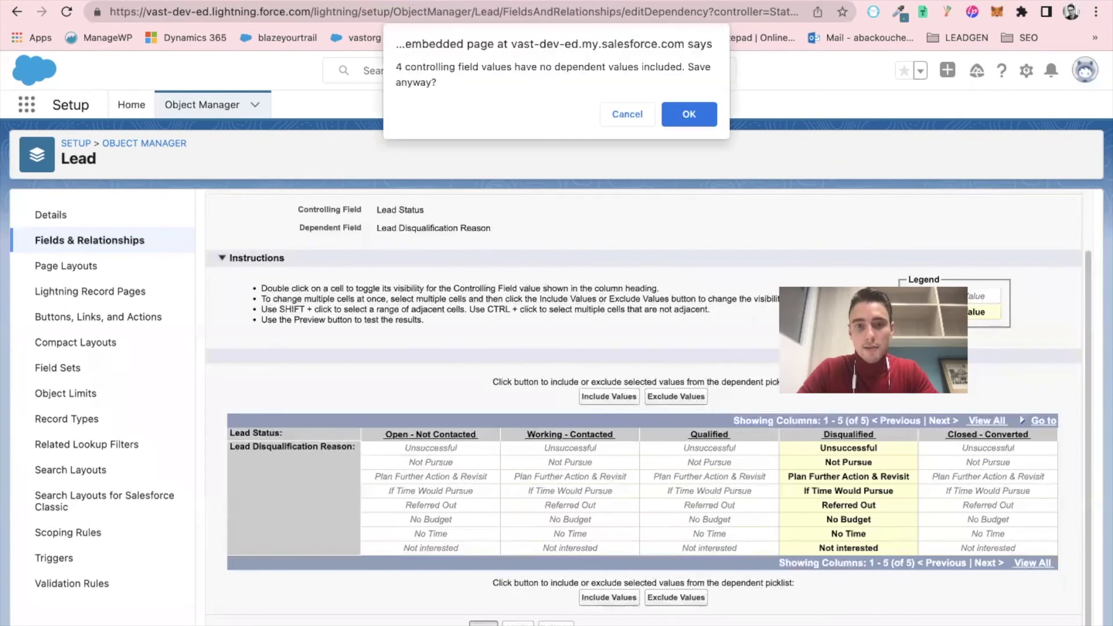
left_click(690, 115)
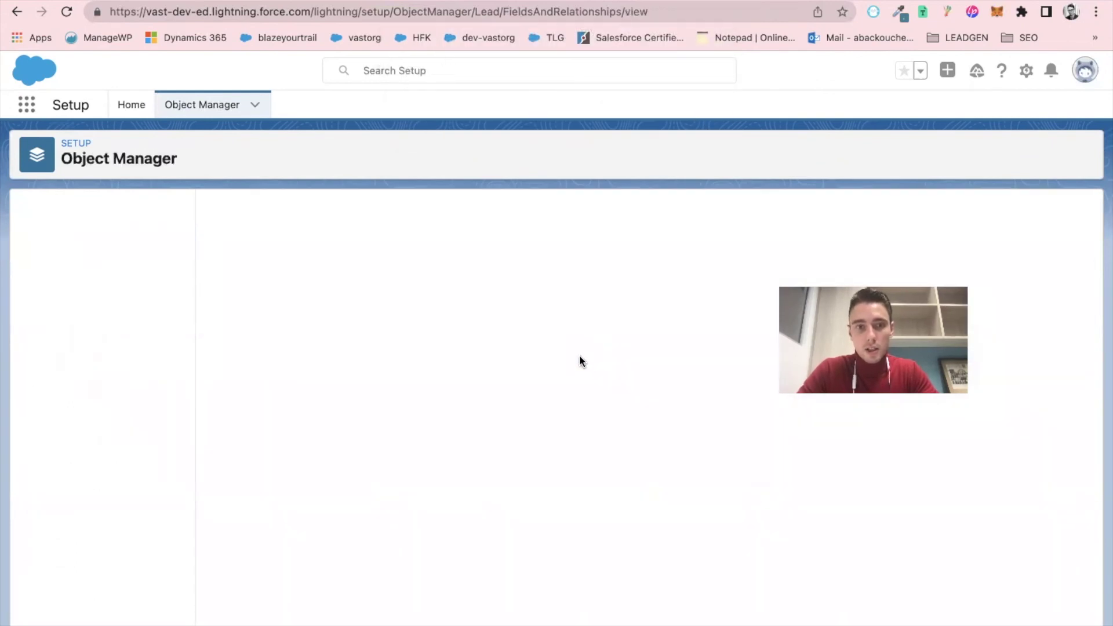
Mark Qualified as the lead's current status.
scroll(579, 359, "down", 10)
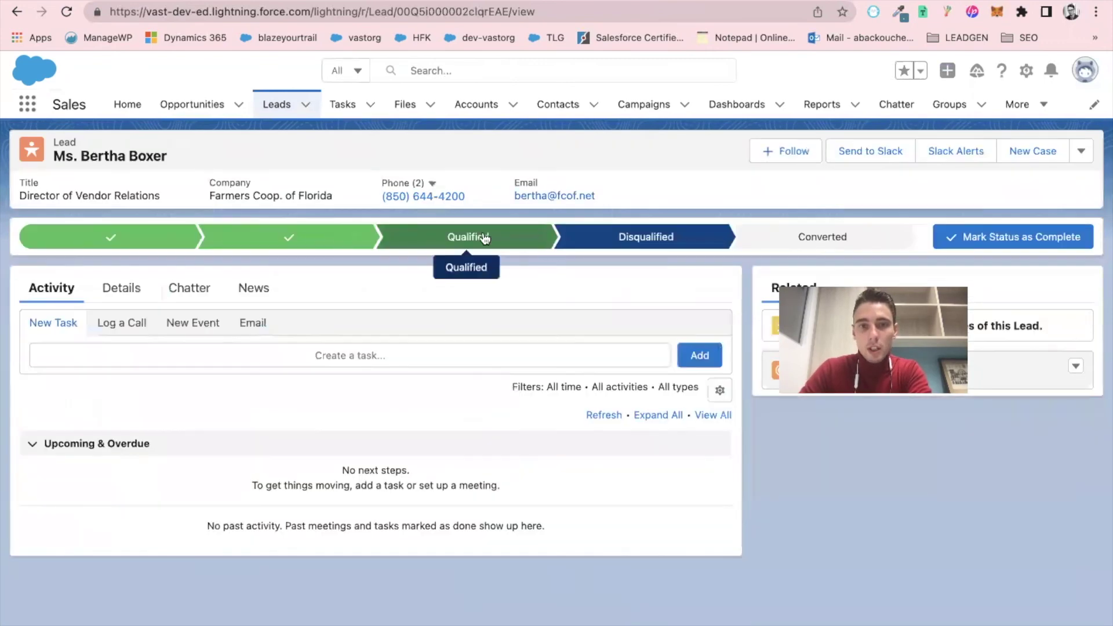
left_click(467, 236)
left_click(1009, 235)
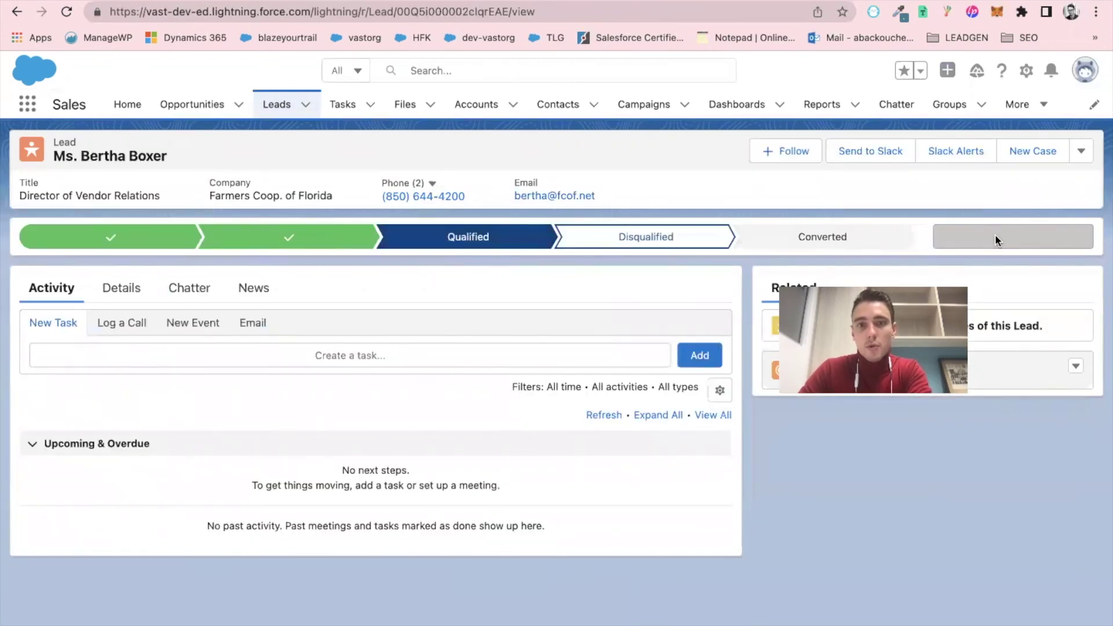
Change the lead's status to Disqualified, choosing No Budget as the disqualification reason.
left_click(642, 247)
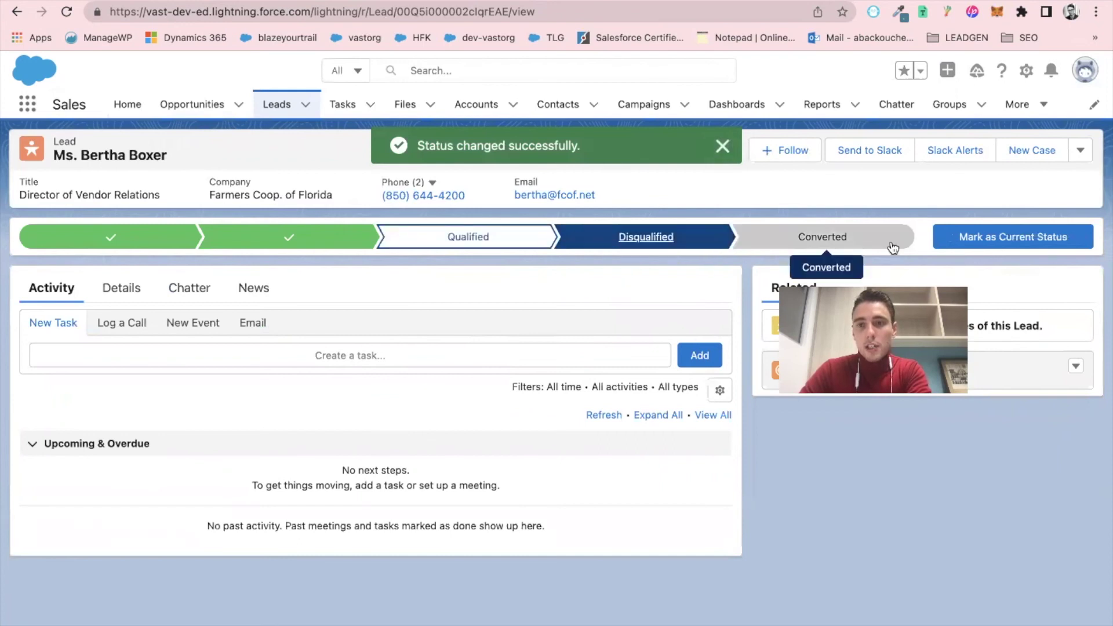
left_click(990, 244)
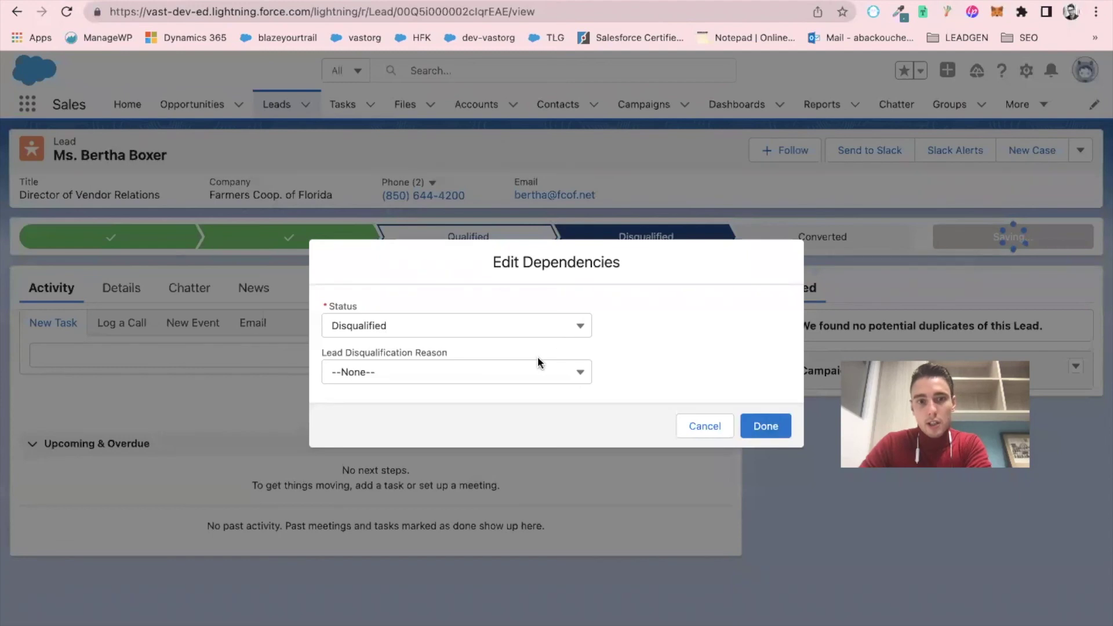
left_click(527, 370)
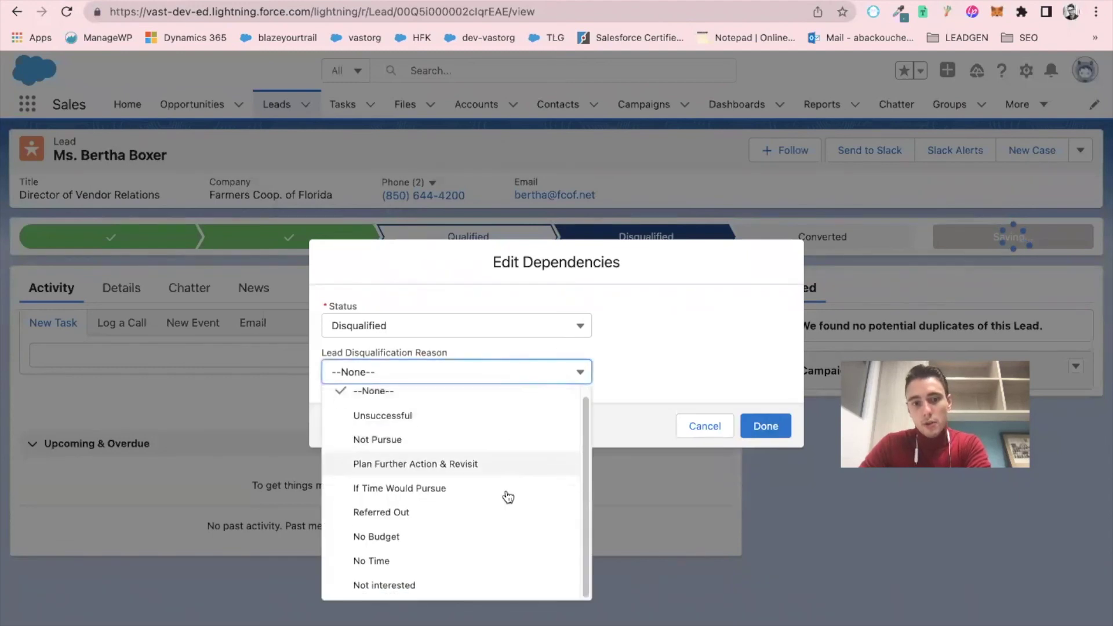
left_click(494, 537)
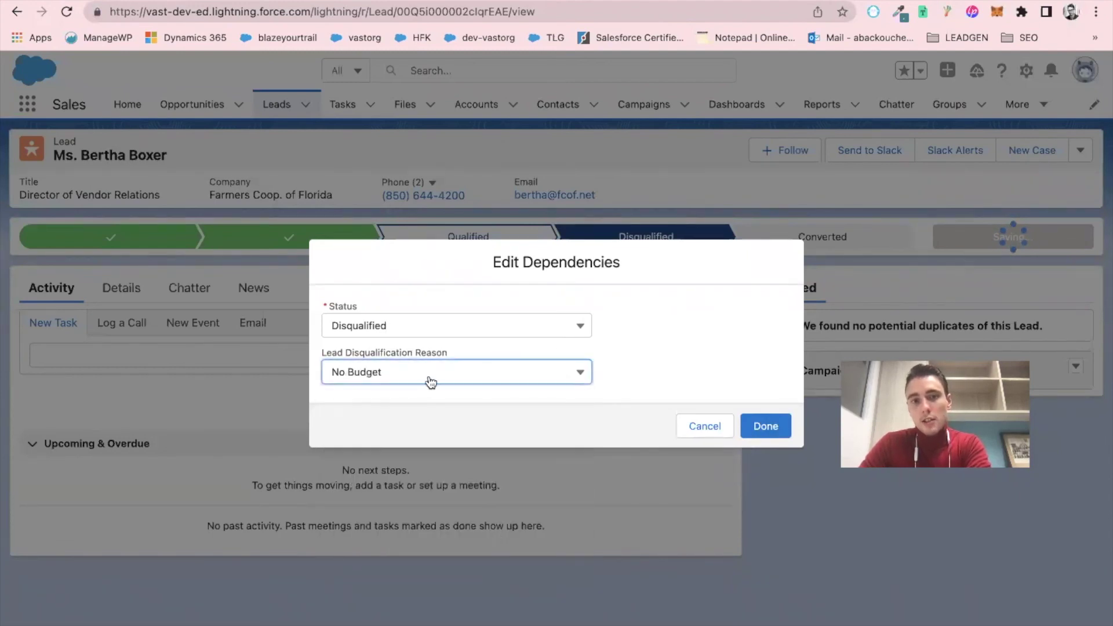
left_click(768, 428)
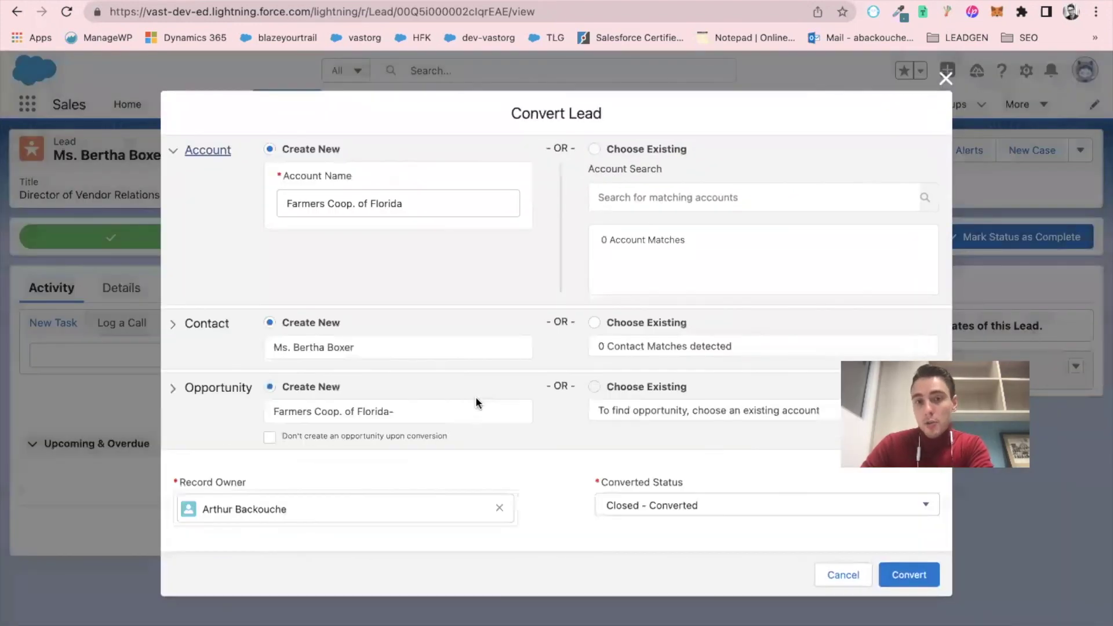
Dismiss Convert Lead and make Working - Contacted the lead's current status.
left_click(945, 80)
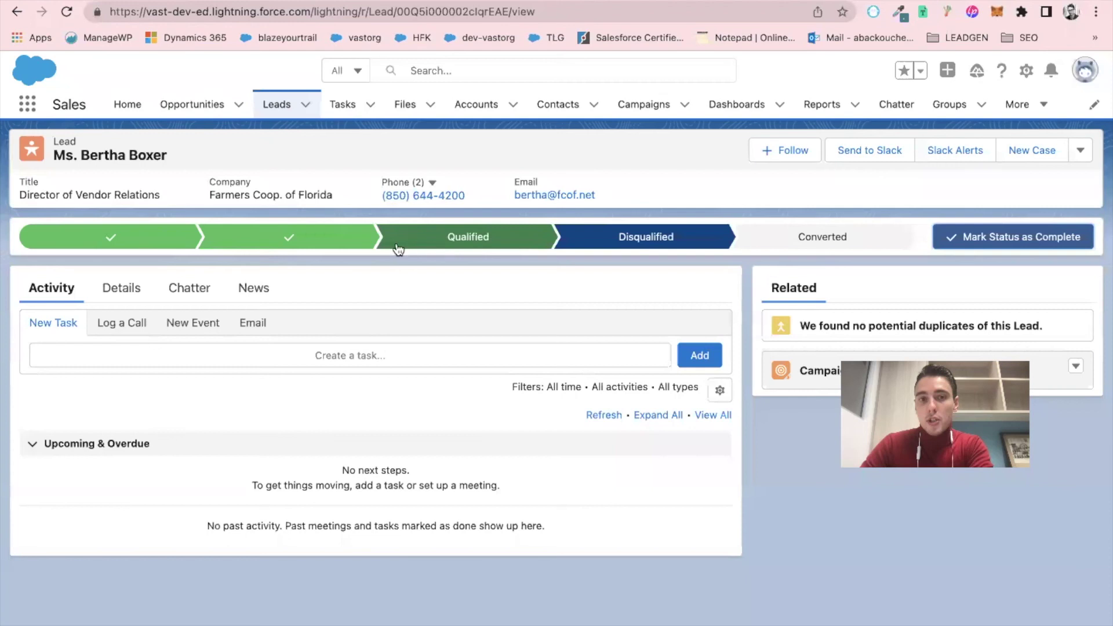
left_click(288, 238)
left_click(967, 236)
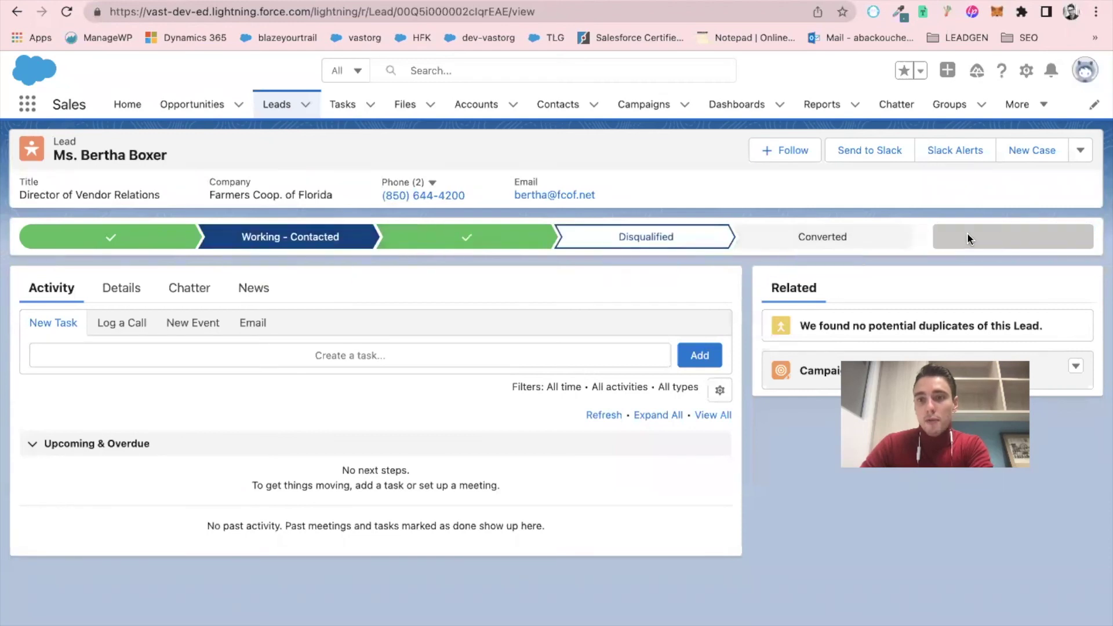
Mark Disqualified as current status again and bring up the disqualification reasons list.
left_click(659, 242)
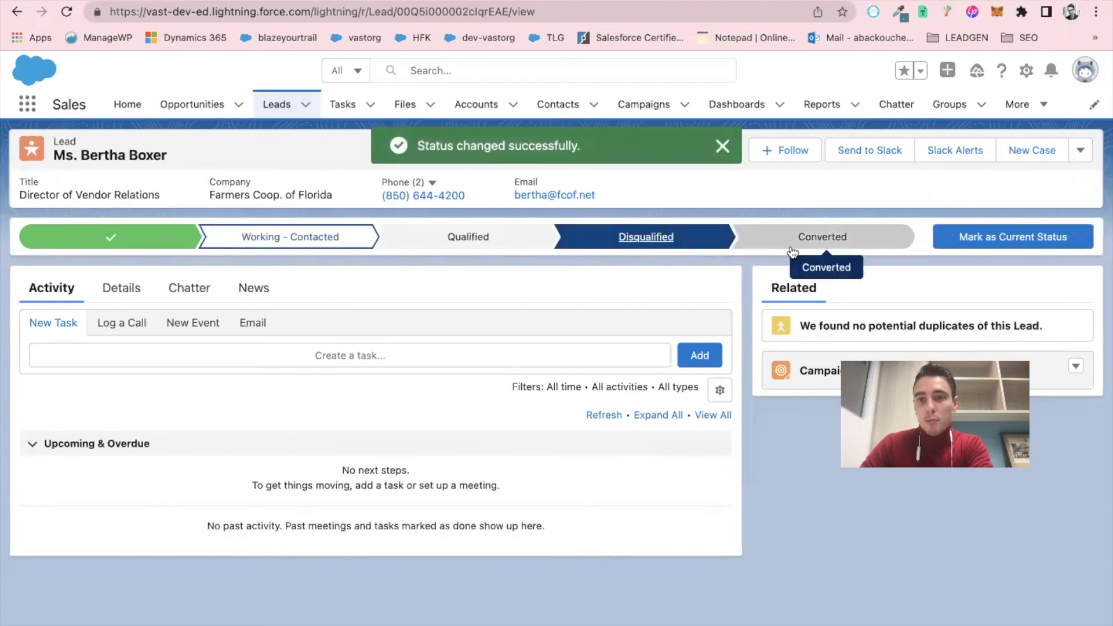
left_click(990, 244)
left_click(501, 365)
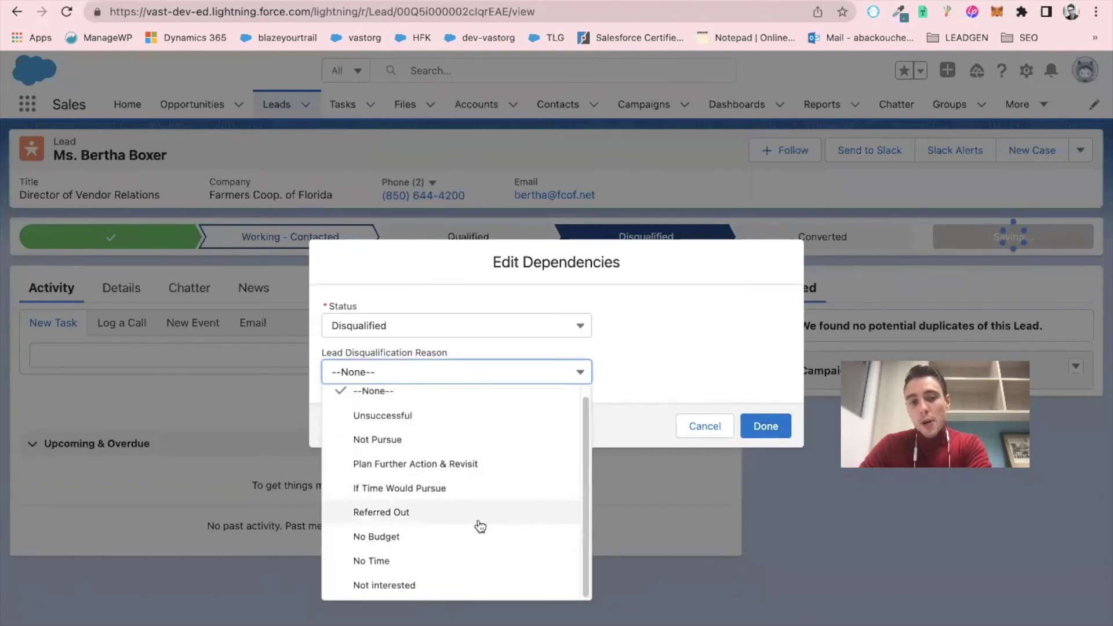
scroll(480, 527, "up", 1)
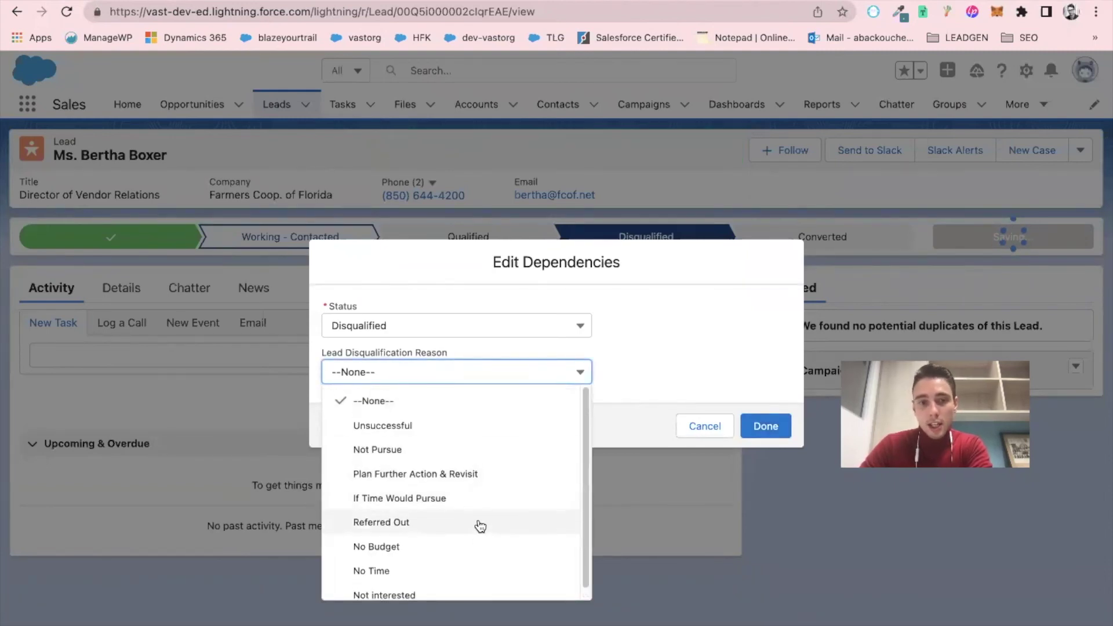
scroll(480, 526, "down", 1)
scroll(480, 527, "up", 1)
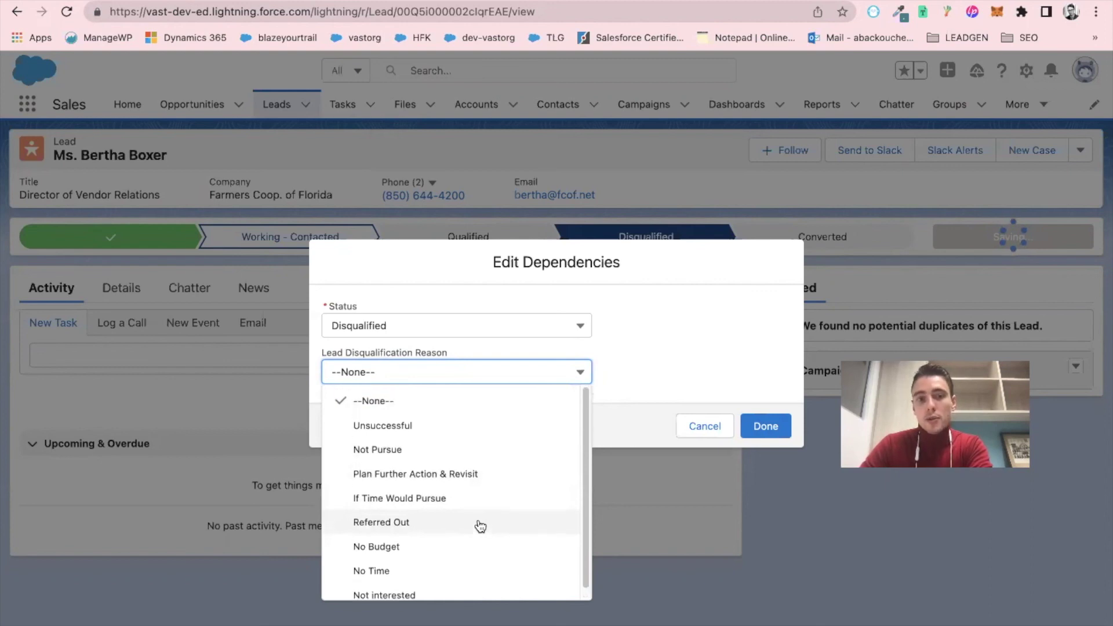